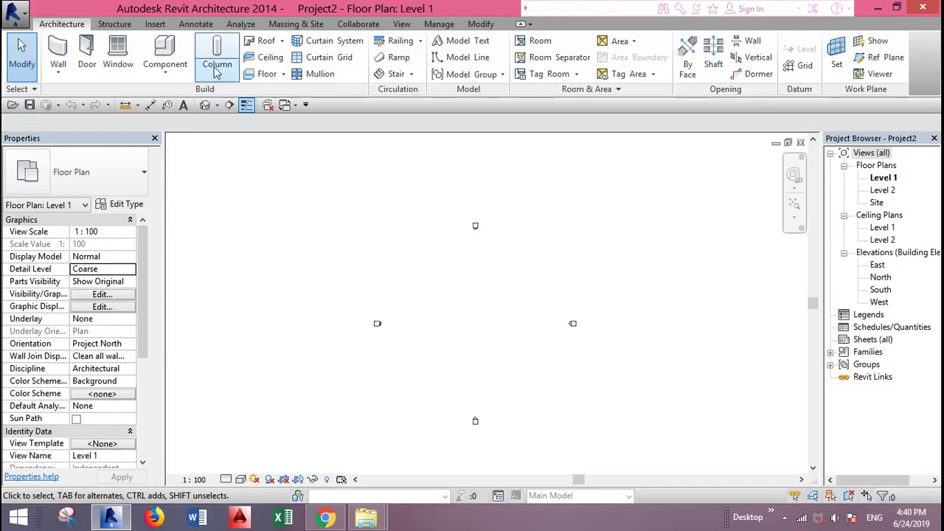
# Step: Start the Wall tool, then cancel it
pyautogui.click(57, 53)
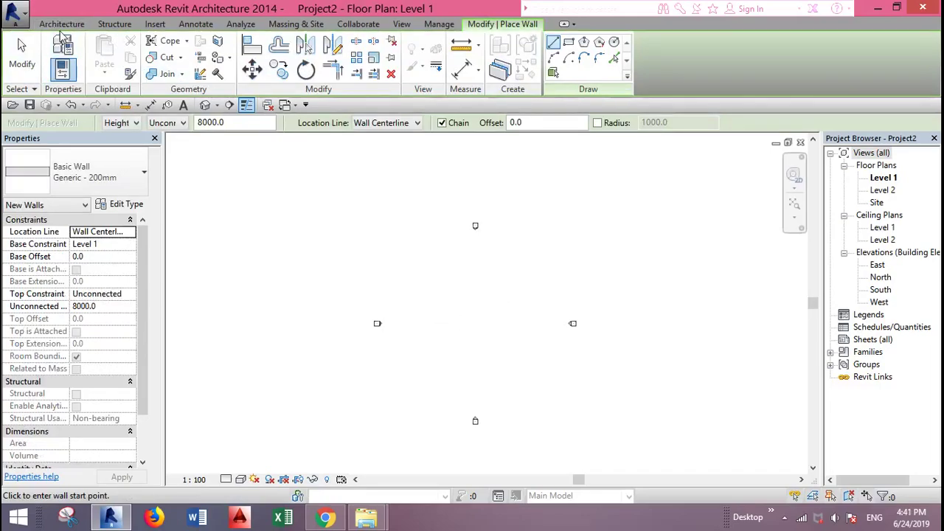
pyautogui.click(61, 26)
pyautogui.press('Escape')
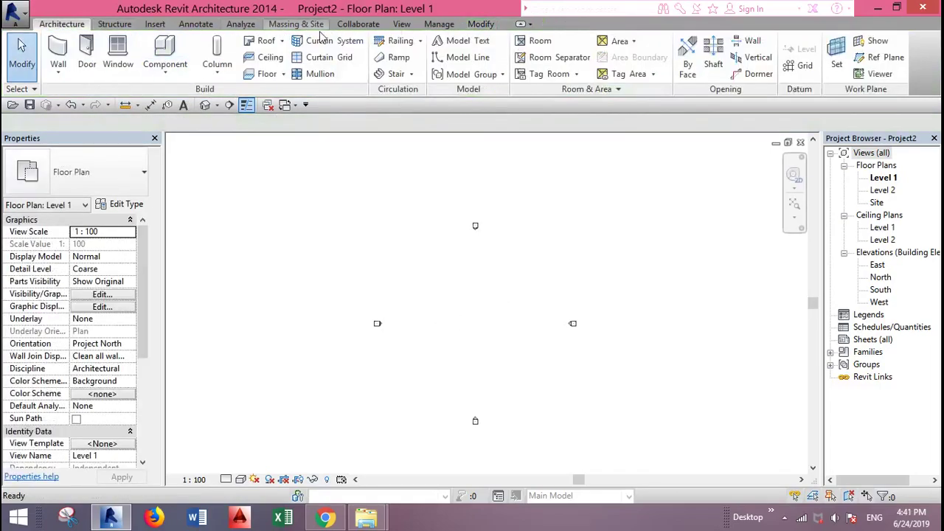
# Step: Create an in-place mass named Mass 1 and show its work plane in the default 3D view
pyautogui.click(308, 26)
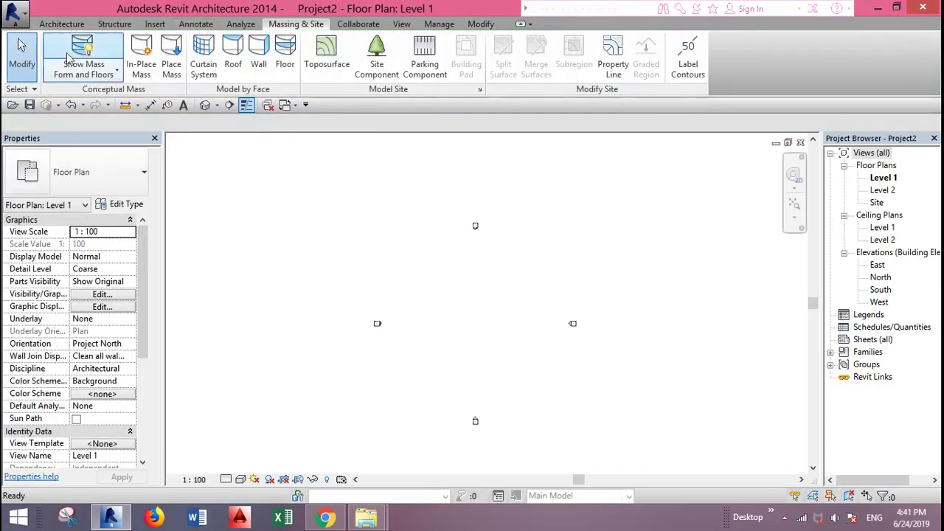
pyautogui.click(147, 77)
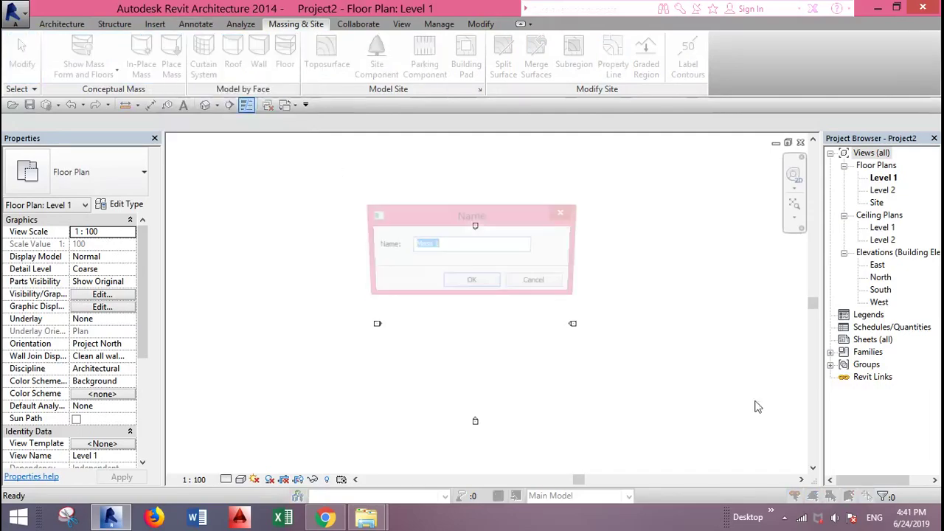
pyautogui.click(473, 282)
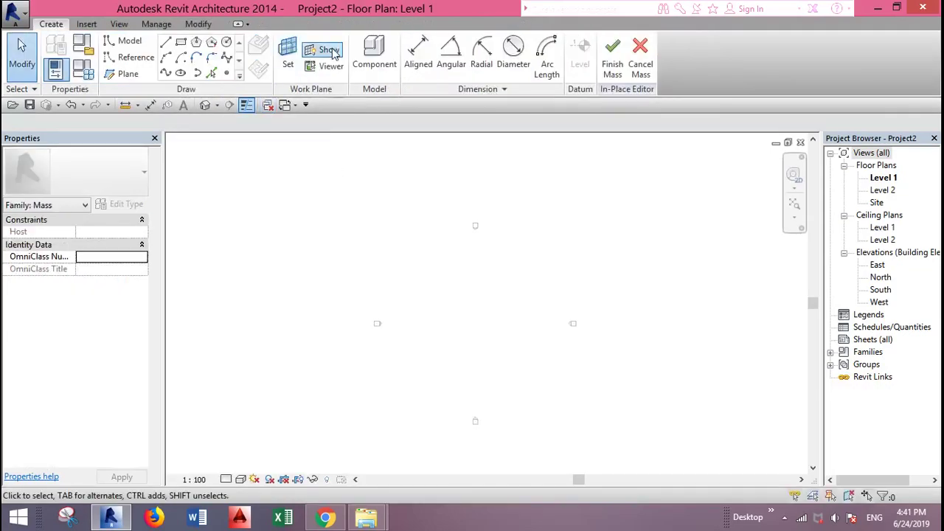
pyautogui.click(324, 49)
pyautogui.click(205, 104)
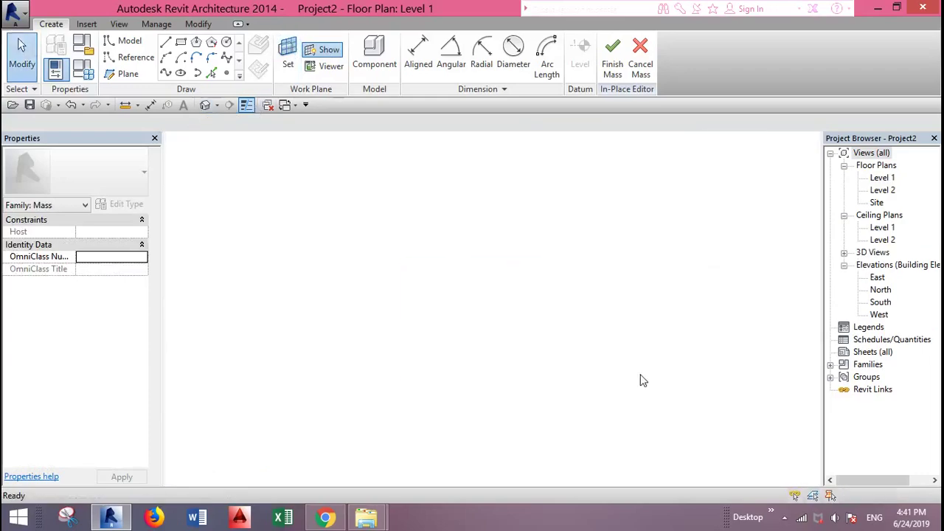
pyautogui.click(326, 50)
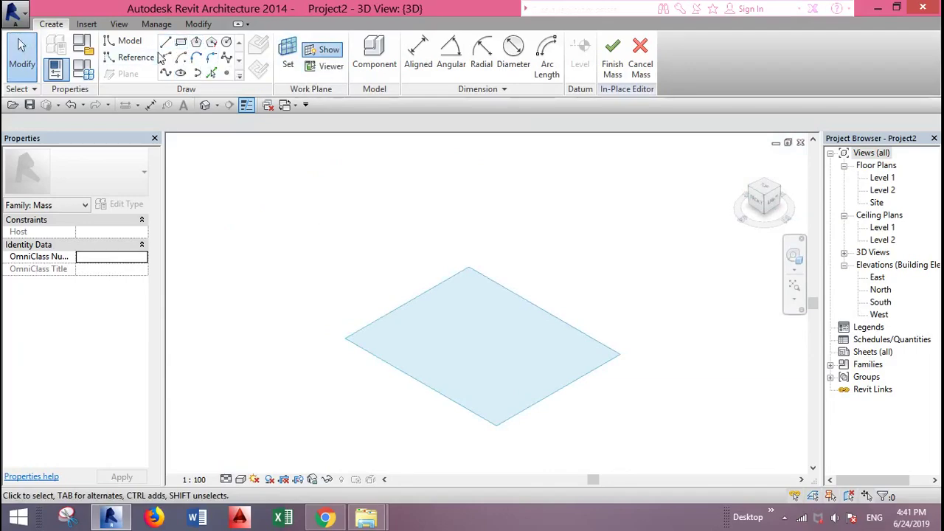
# Step: Draw a four-point S-shaped spline on the work plane
pyautogui.click(167, 73)
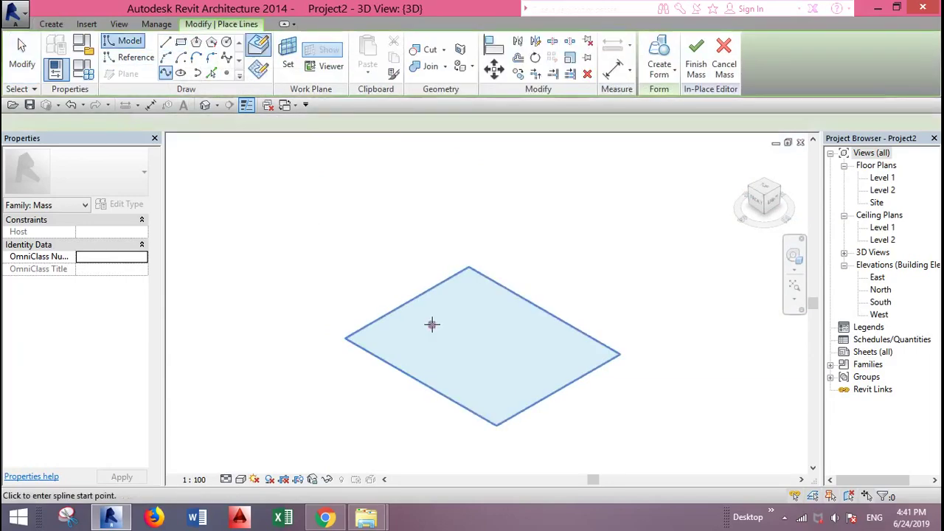
pyautogui.scroll(2, 431, 322)
pyautogui.click(426, 301)
pyautogui.click(431, 350)
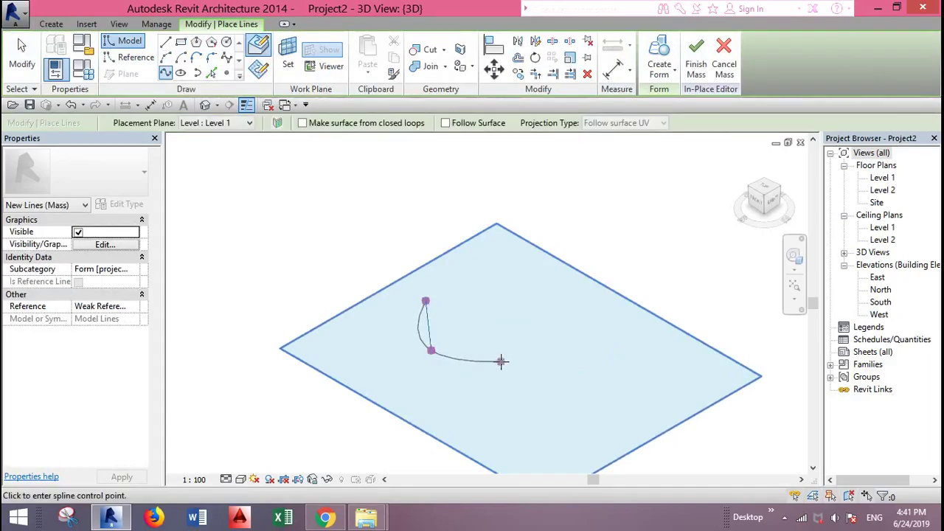
pyautogui.click(501, 361)
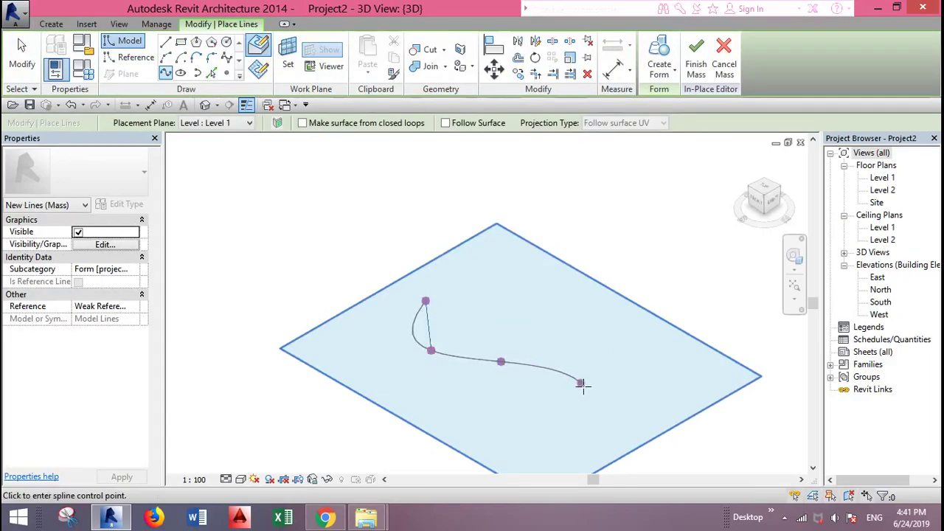
pyautogui.click(631, 391)
pyautogui.press('Escape')
pyautogui.press('Escape')
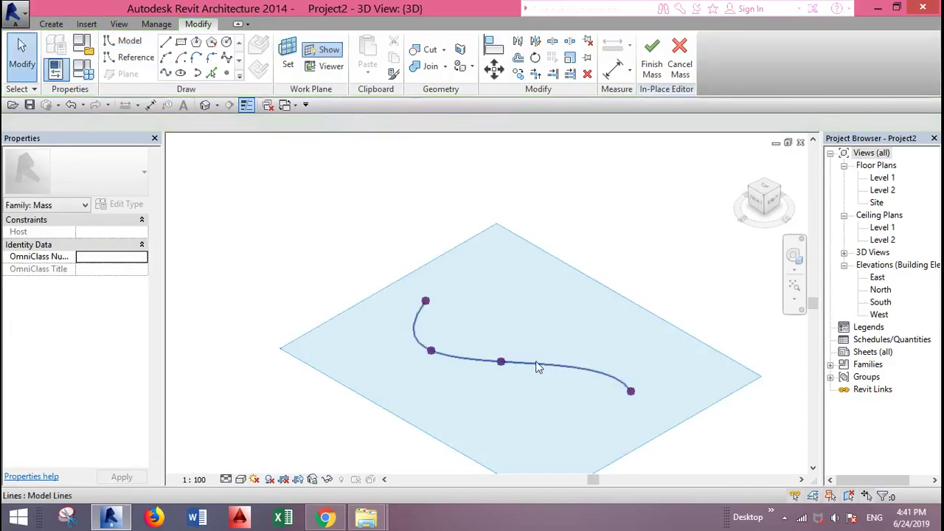
# Step: Extrude the spline into a curved surface form and select the surface
pyautogui.click(538, 367)
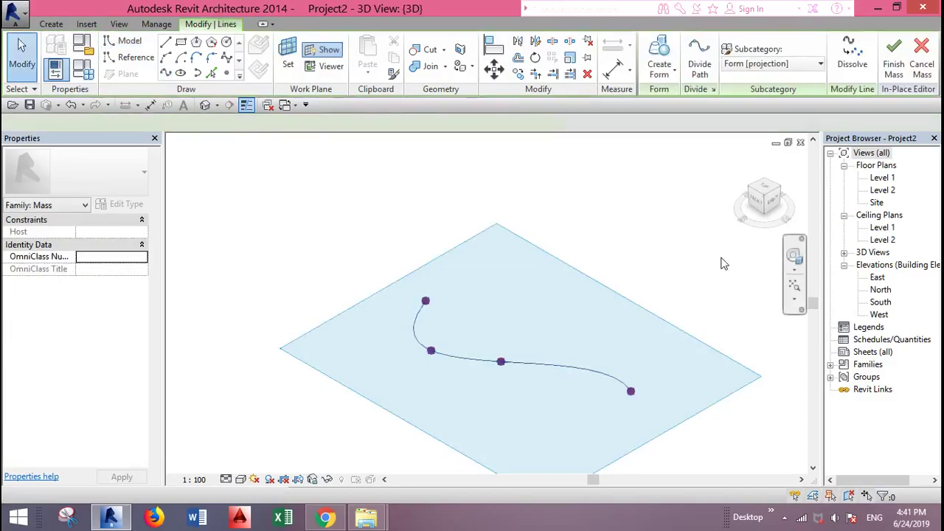
pyautogui.click(667, 53)
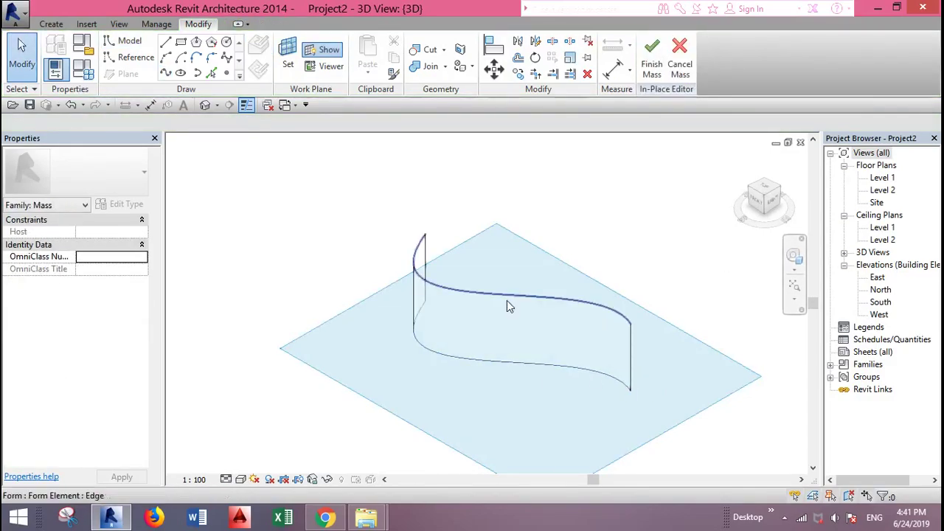
pyautogui.click(521, 344)
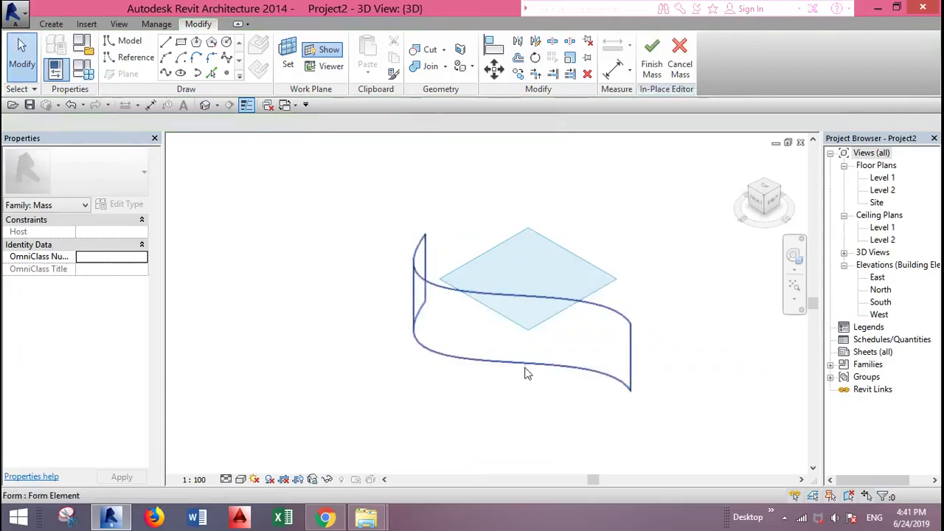
# Step: Divide the curved form's surface into a grid and apply the Hexagon pattern from the type selector
pyautogui.click(525, 372)
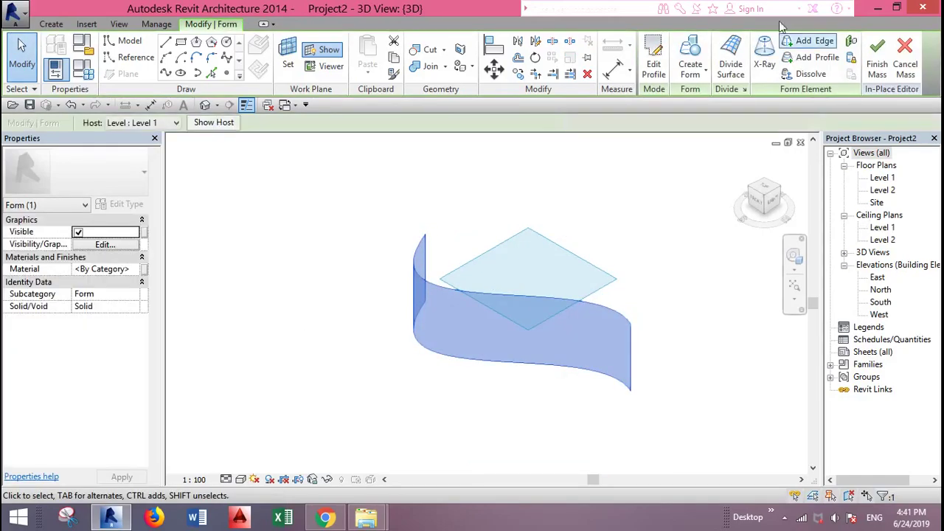
pyautogui.click(732, 64)
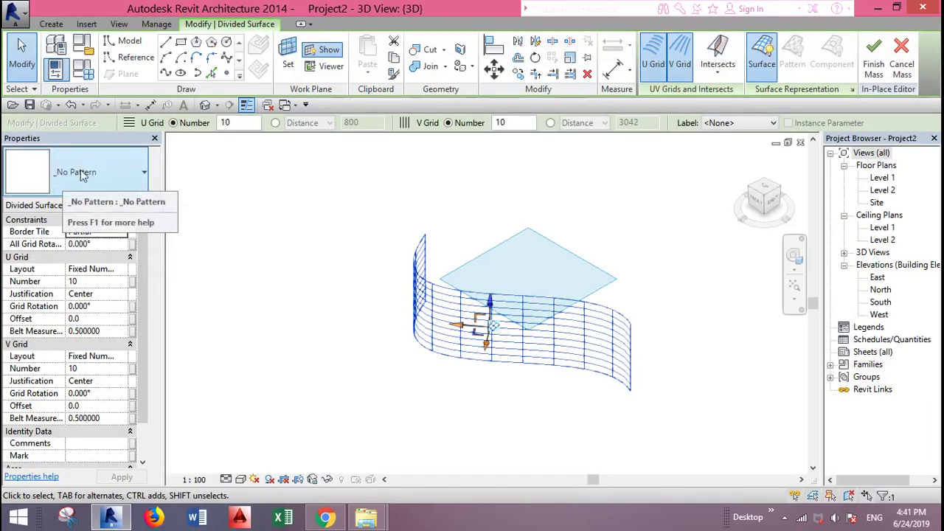
pyautogui.click(142, 186)
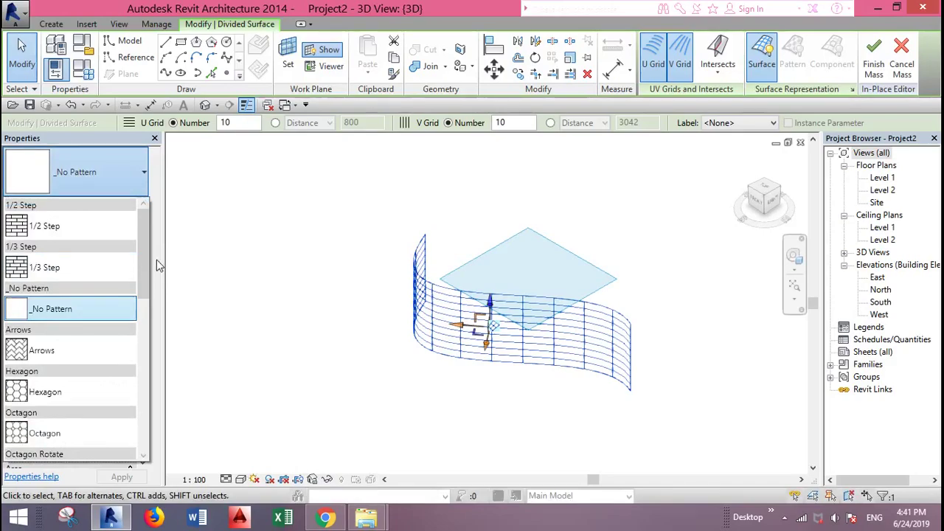
pyautogui.scroll(-2, 81, 399)
pyautogui.scroll(-5, 73, 413)
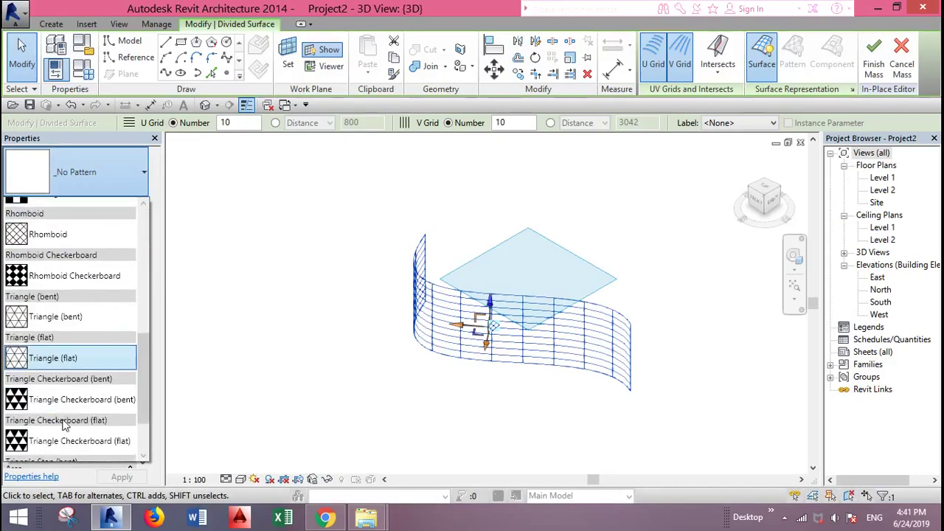
pyautogui.scroll(4, 69, 418)
pyautogui.scroll(2, 62, 318)
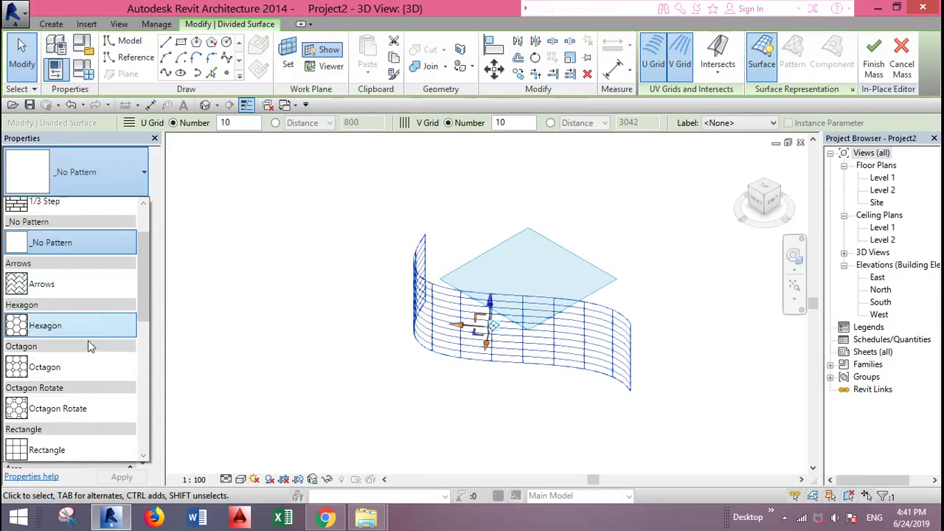
pyautogui.click(63, 331)
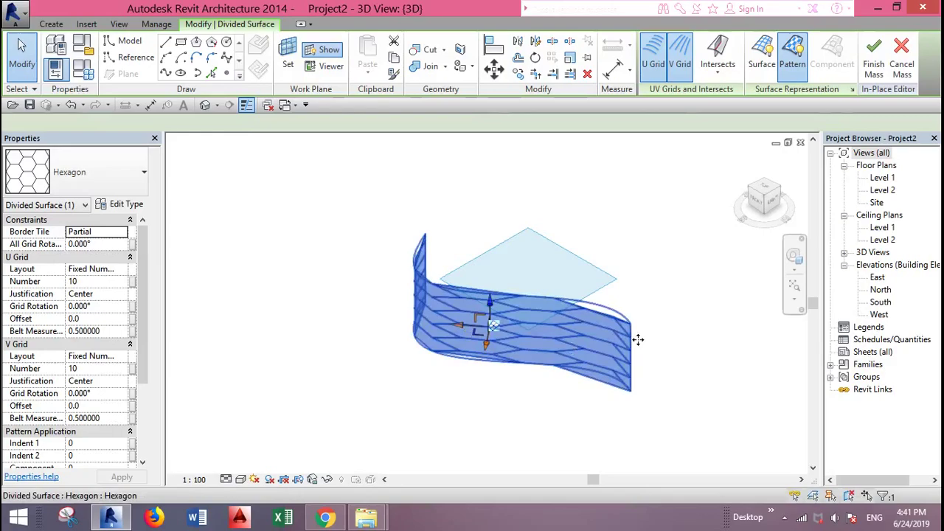
# Step: Set the hexagon surface grid to 10 U and 25 V divisions, then orbit to view it from the front
pyautogui.click(93, 282)
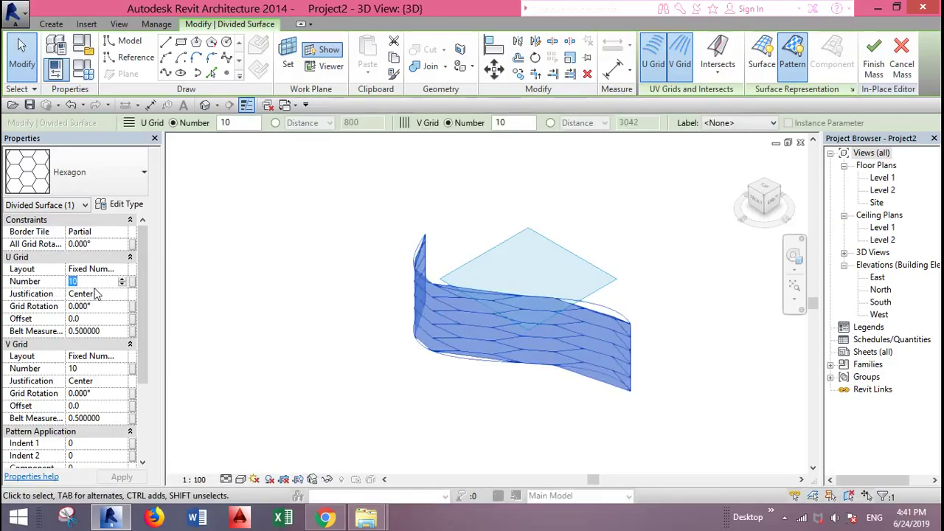
pyautogui.write('30')
pyautogui.press('Return')
pyautogui.click(98, 369)
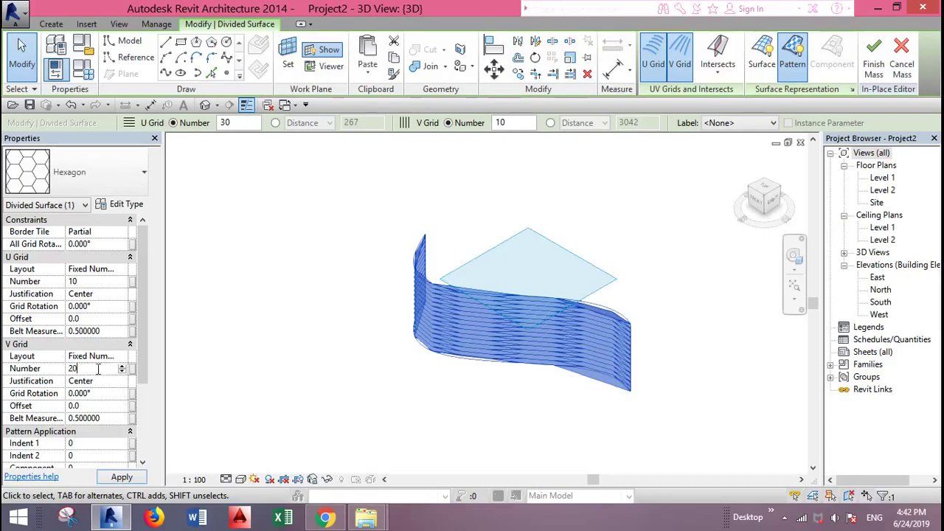
pyautogui.press('Return')
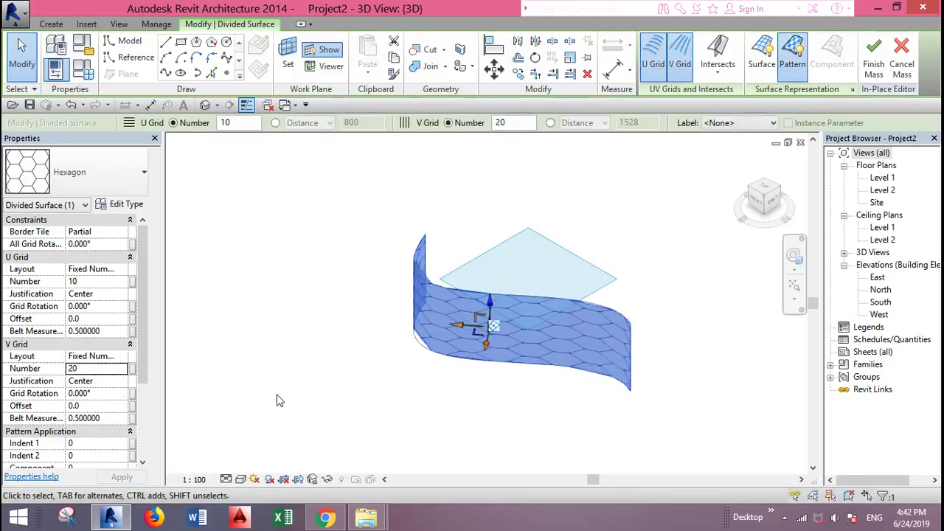
pyautogui.click(85, 372)
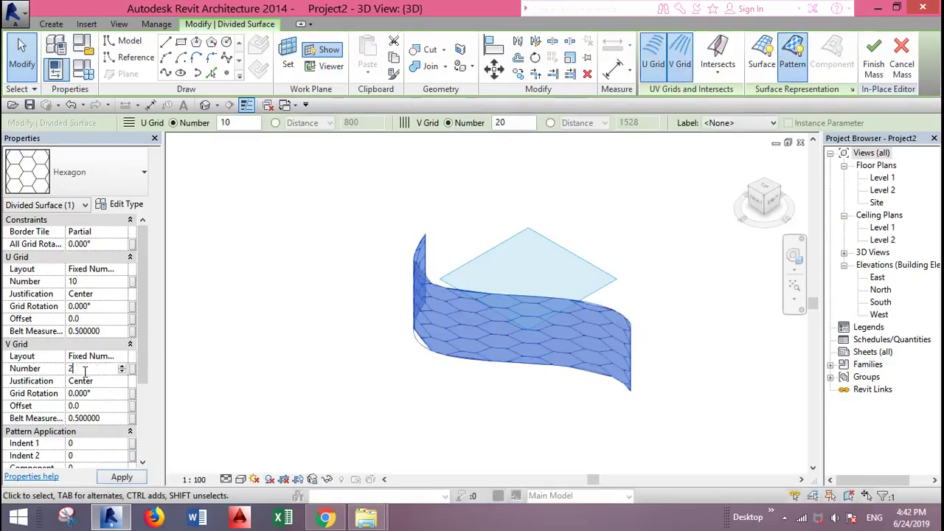
pyautogui.write('25')
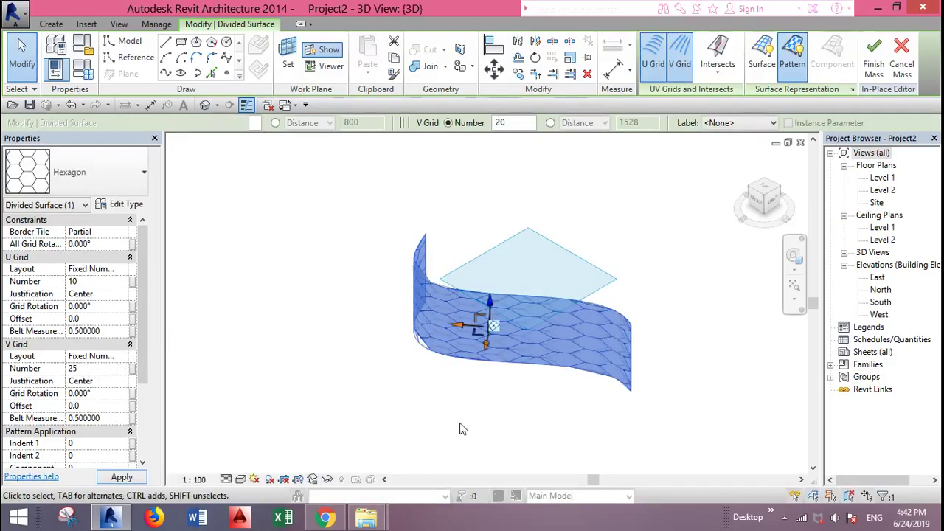
pyautogui.keyDown('shift'); pyautogui.moveTo(460, 428); pyautogui.dragTo(520, 330, button='middle'); pyautogui.keyUp('shift')
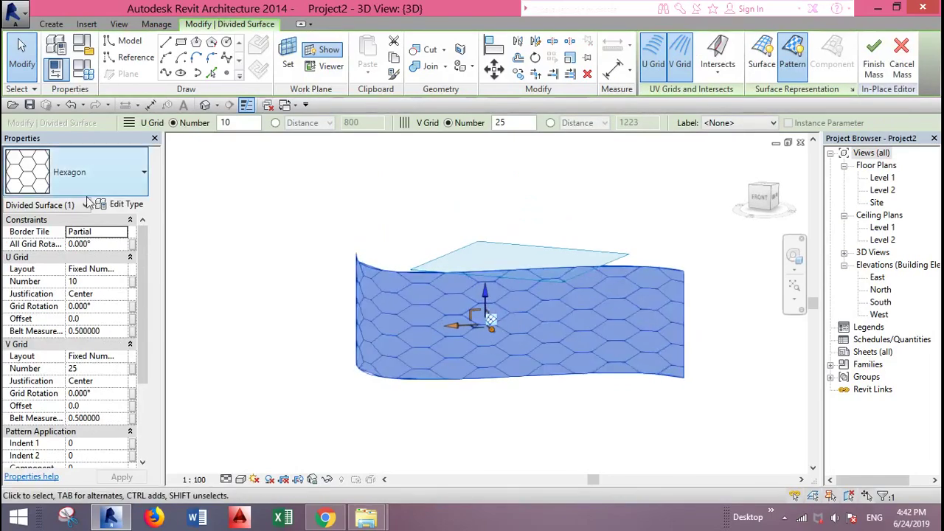
# Step: Set the surface's Border Tile to Overhanging, then orbit to check the edges
pyautogui.click(59, 231)
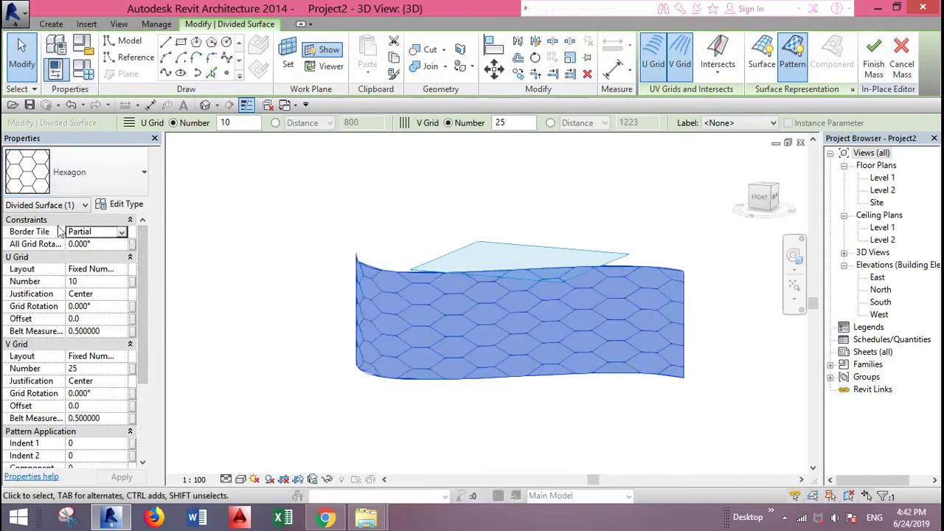
pyautogui.click(121, 233)
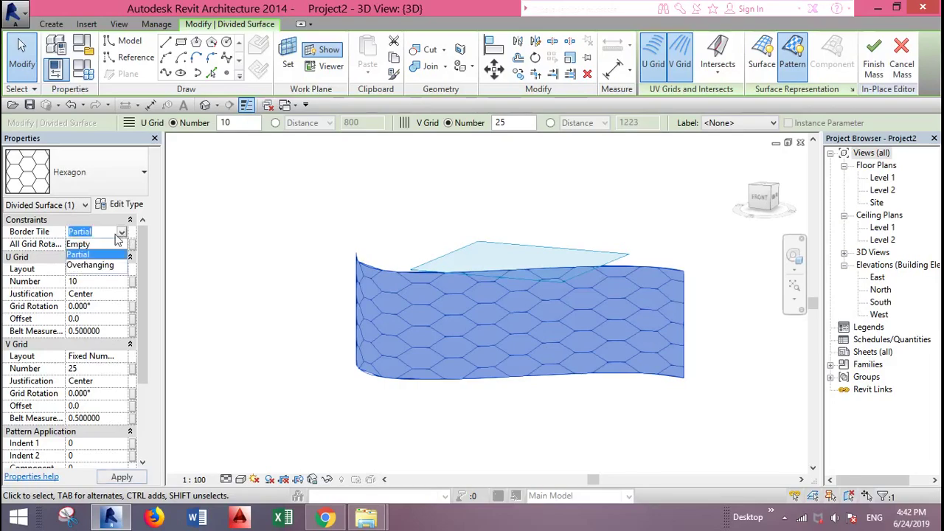
pyautogui.click(91, 265)
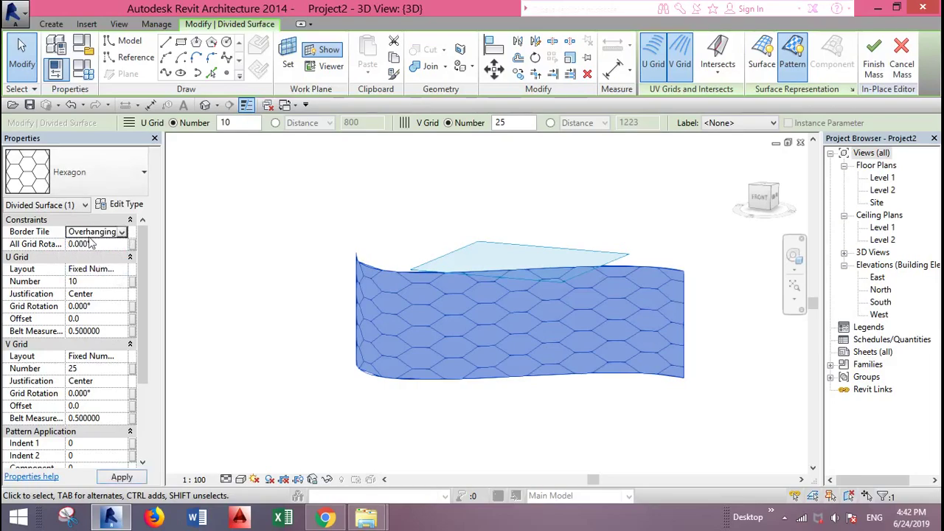
pyautogui.click(332, 426)
pyautogui.scroll(-2, 419, 426)
pyautogui.keyDown('shift'); pyautogui.moveTo(379, 417); pyautogui.dragTo(435, 424, button='middle'); pyautogui.keyUp('shift')
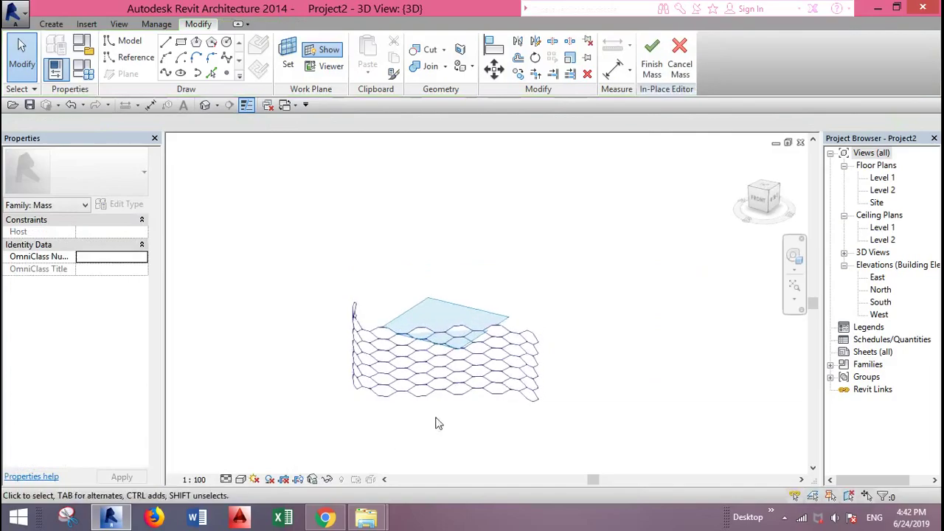
pyautogui.scroll(4, 391, 385)
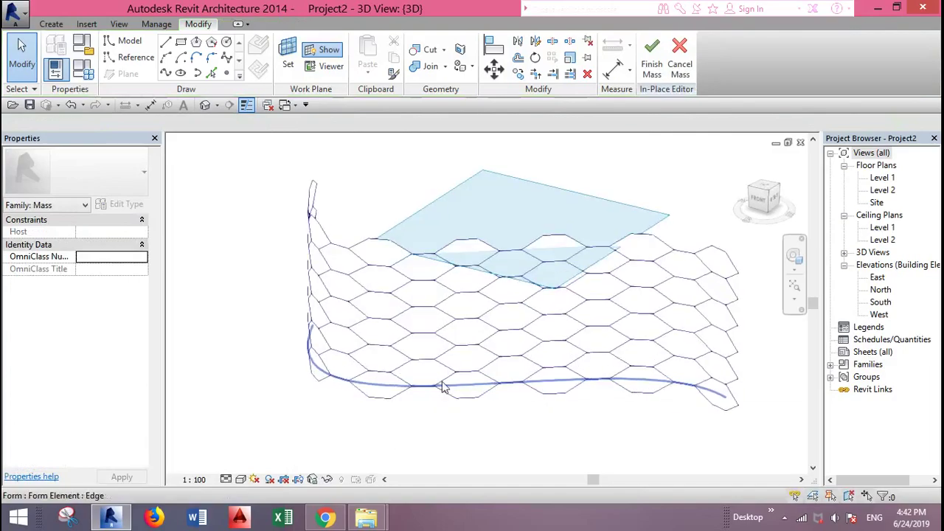
# Step: Reselect the hexagon surface, orbit around it to inspect, then deselect it
pyautogui.click(408, 284)
pyautogui.scroll(-2, 413, 281)
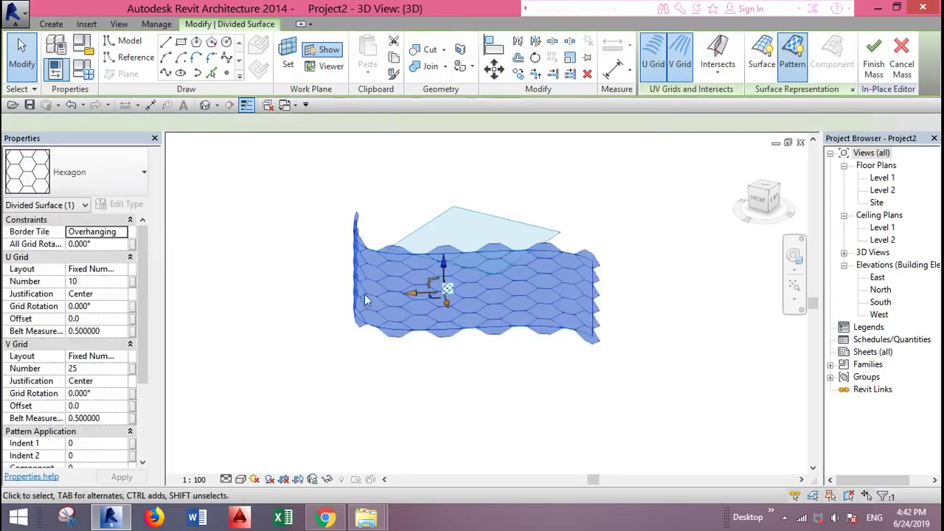
pyautogui.keyDown('shift'); pyautogui.moveTo(556, 387); pyautogui.dragTo(599, 436, button='middle'); pyautogui.keyUp('shift')
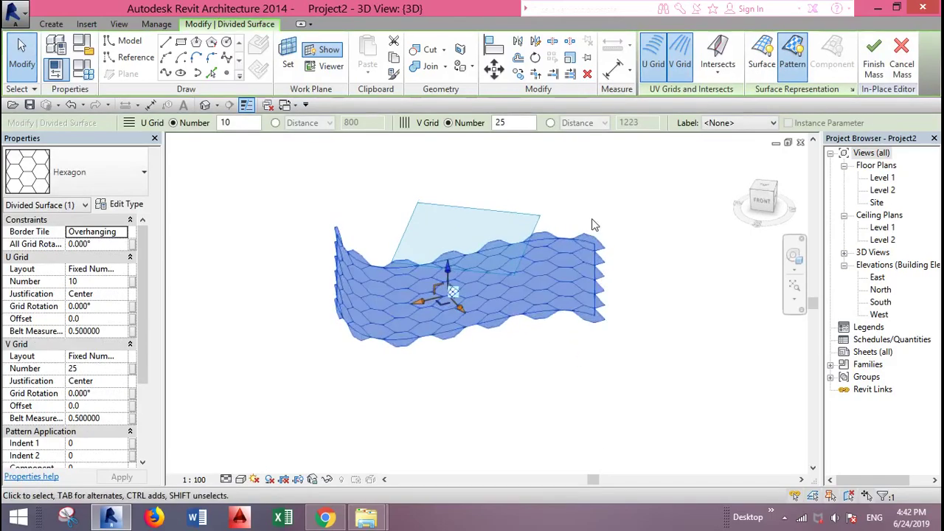
pyautogui.keyDown('shift'); pyautogui.moveTo(568, 230); pyautogui.dragTo(605, 259, button='middle'); pyautogui.keyUp('shift')
pyautogui.press('Escape')
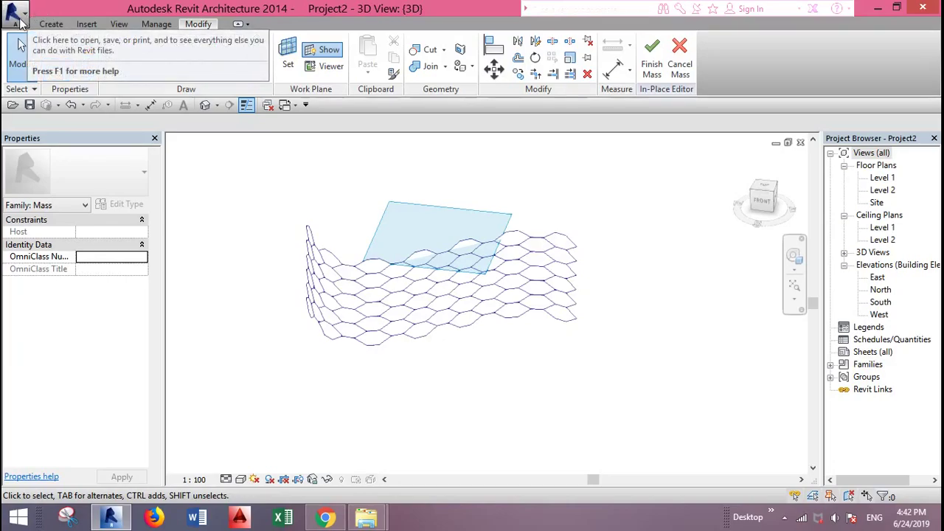
# Step: Open the M_Hexagon Surface family from the Curtain Panel By Pattern folder
pyautogui.click(20, 22)
pyautogui.click(9, 12)
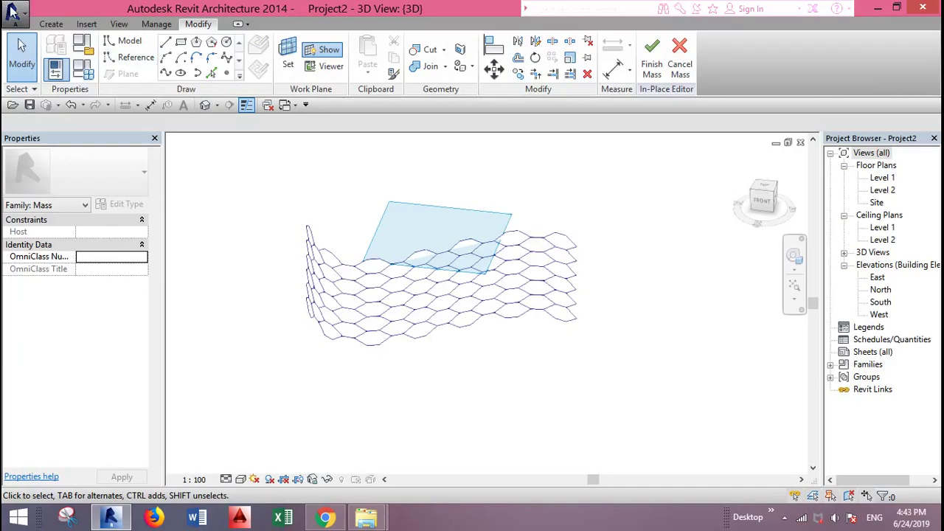
pyautogui.click(10, 10)
pyautogui.moveTo(52, 100)
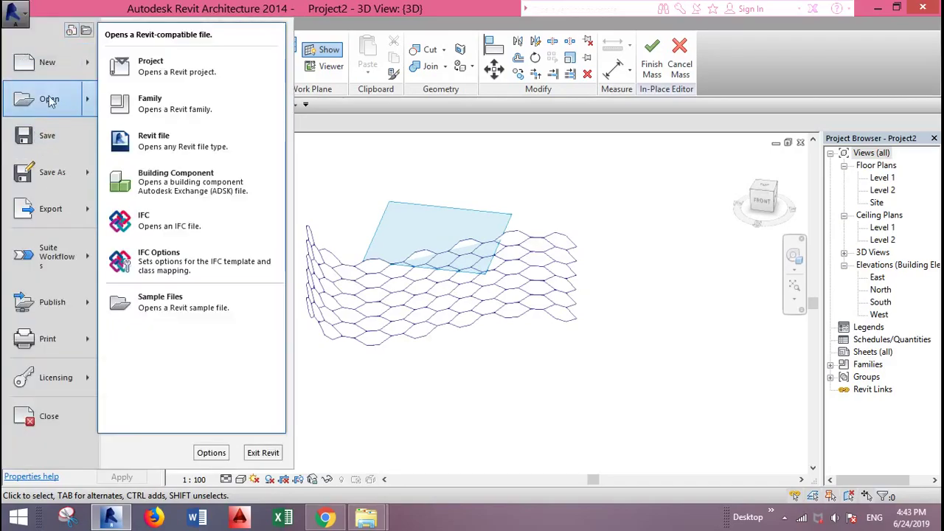
pyautogui.click(151, 111)
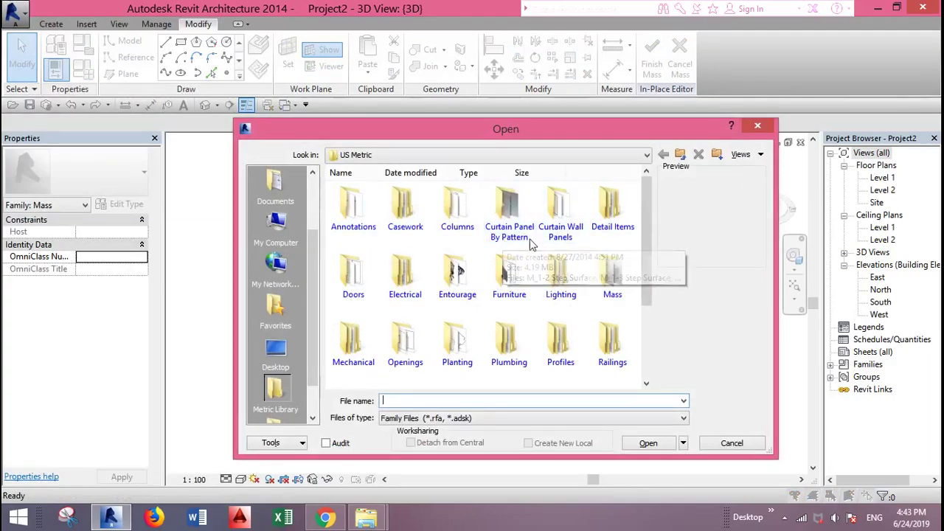
pyautogui.click(514, 213)
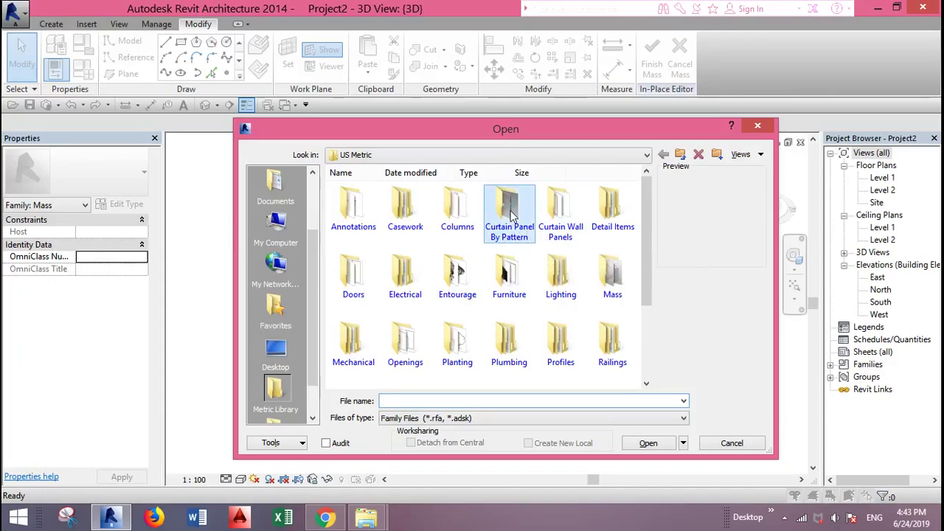
pyautogui.doubleClick(514, 212)
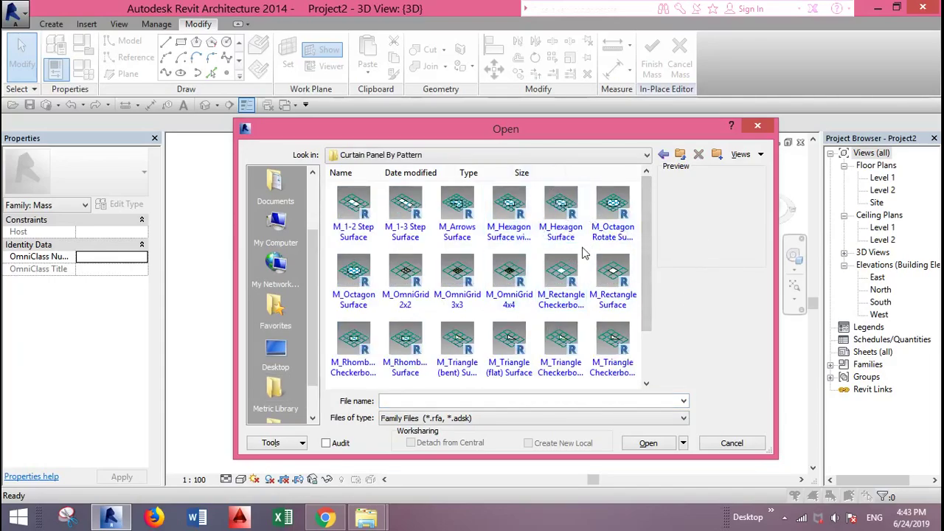
pyautogui.click(562, 221)
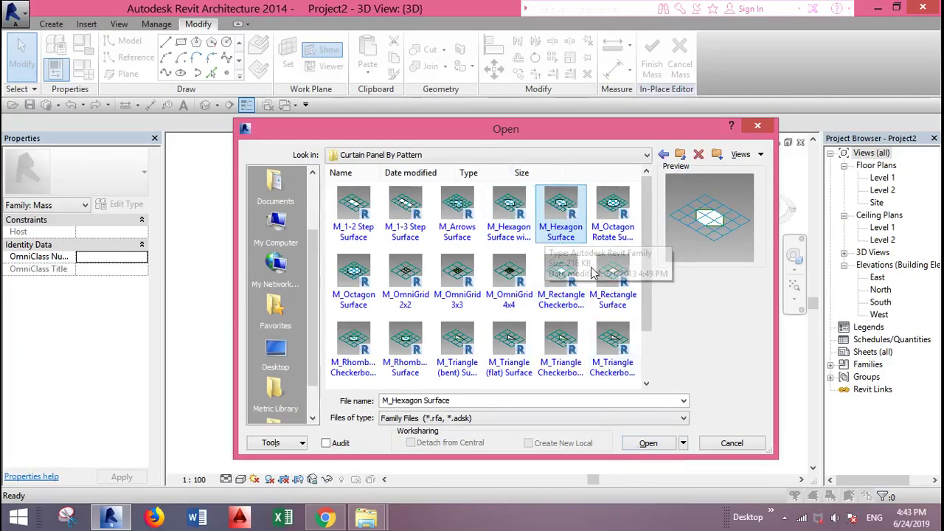
pyautogui.click(649, 445)
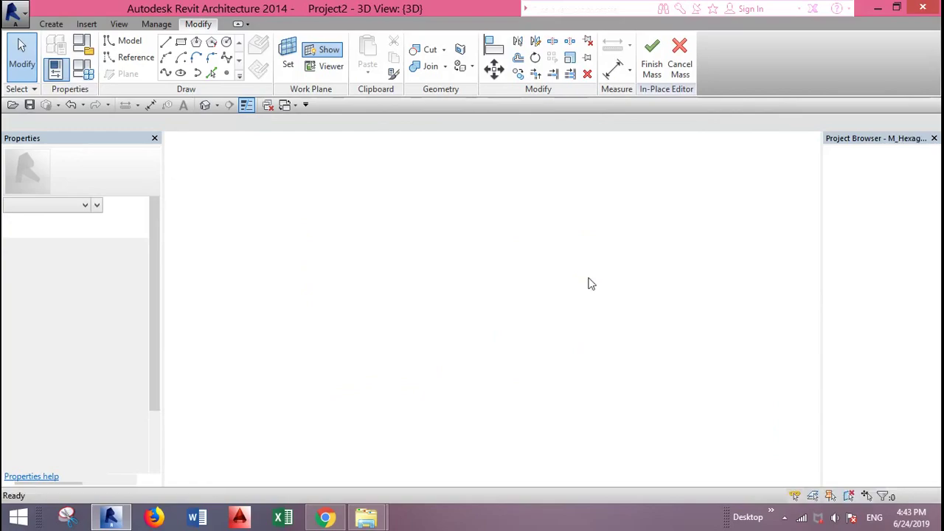
# Step: Place a reference point on the hexagon's bottom edge, dismiss the identical-points warning, and select it
pyautogui.scroll(2, 509, 269)
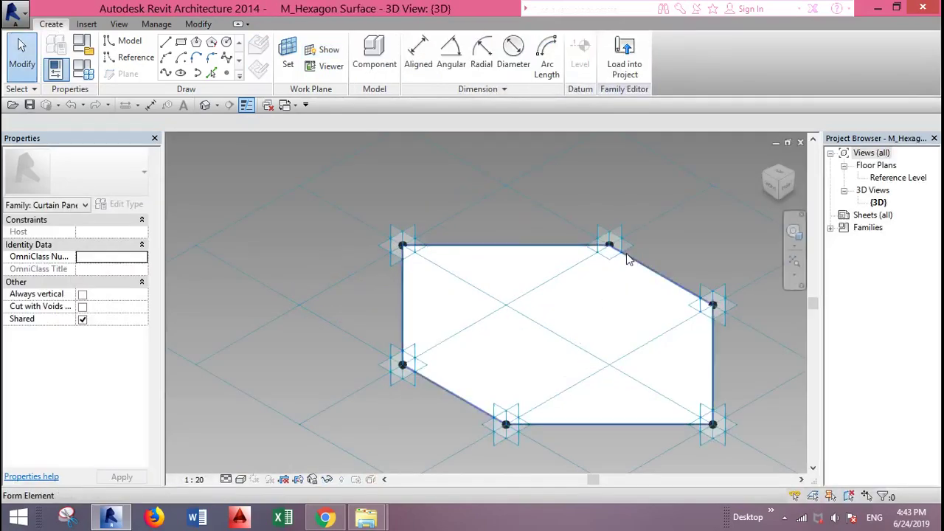
pyautogui.scroll(-2, 457, 226)
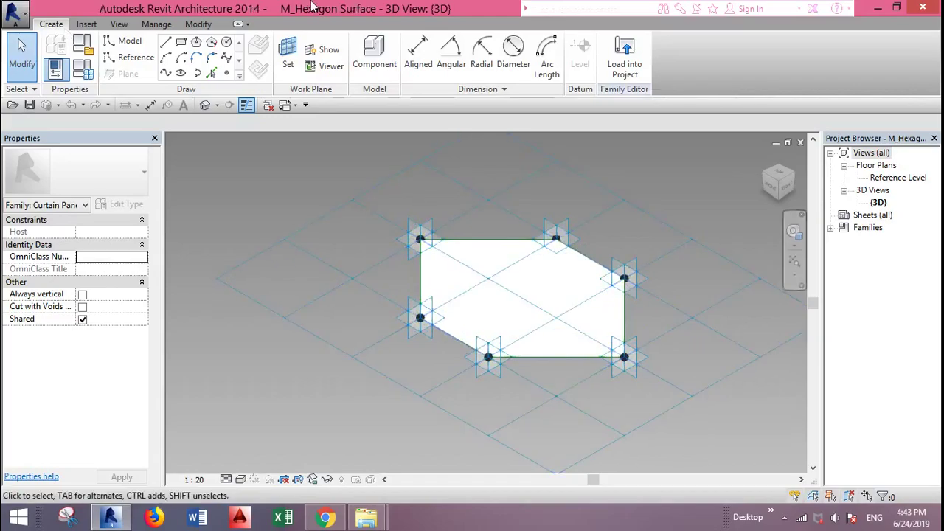
pyautogui.scroll(2, 568, 399)
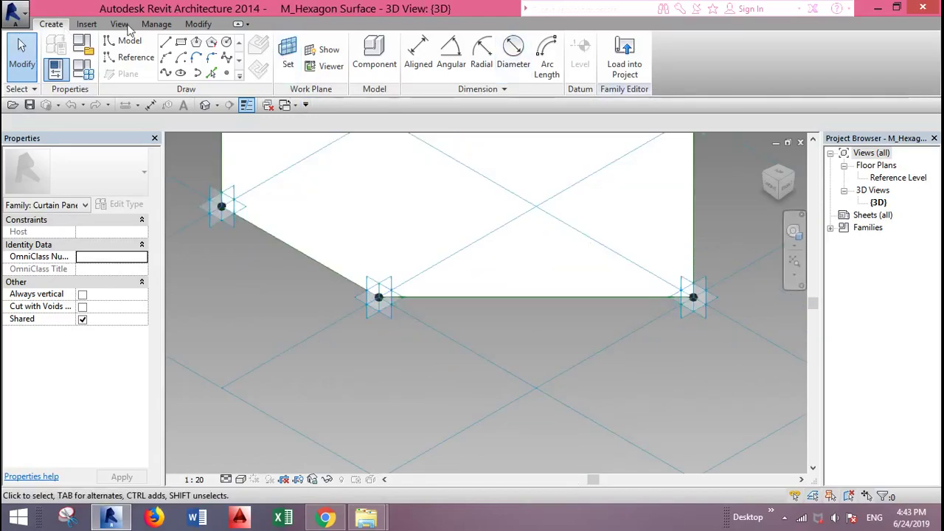
pyautogui.click(225, 74)
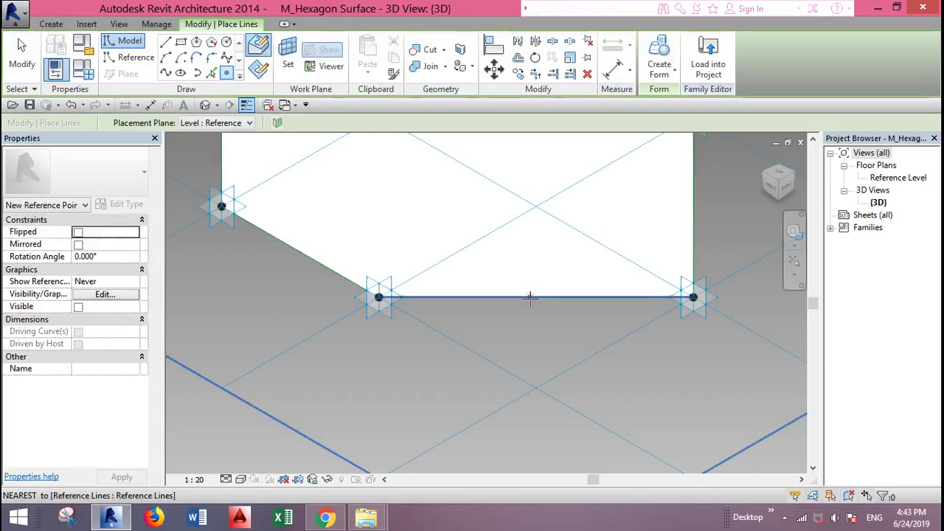
pyautogui.click(529, 297)
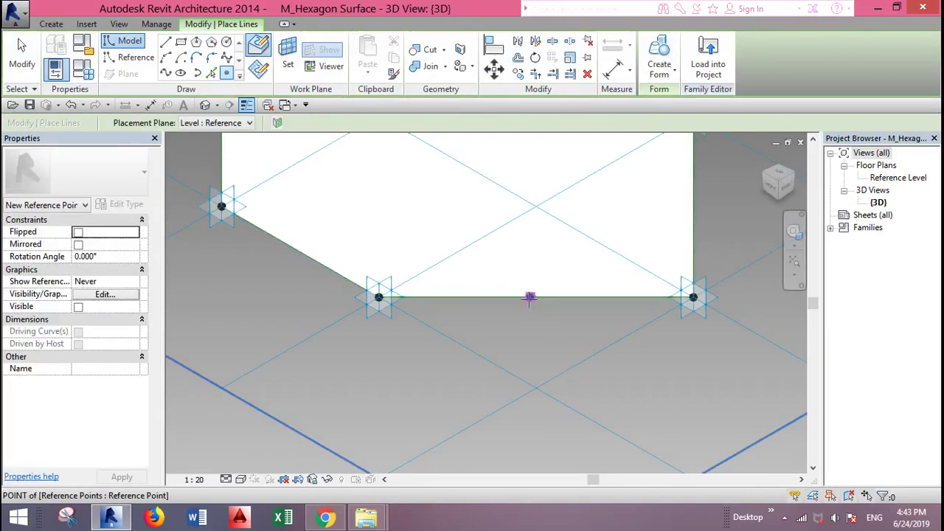
pyautogui.click(587, 306)
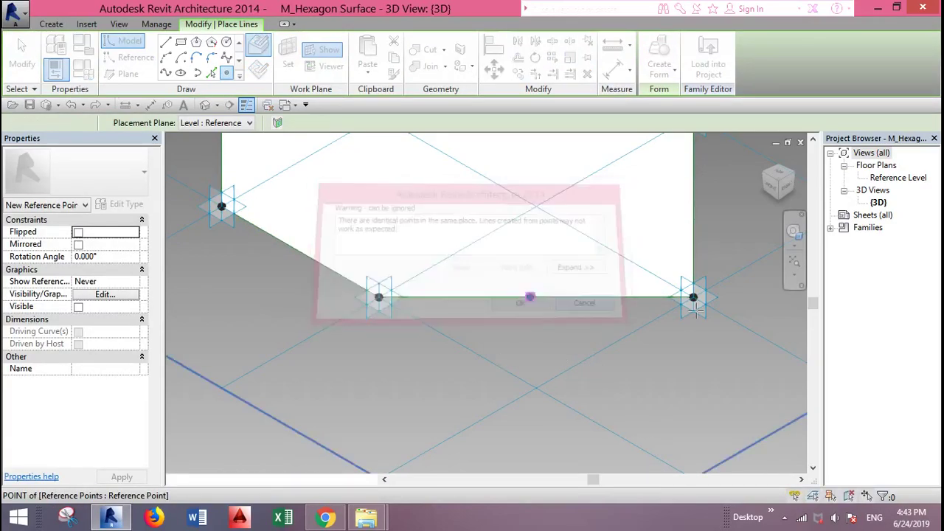
pyautogui.press('Escape')
pyautogui.press('Escape')
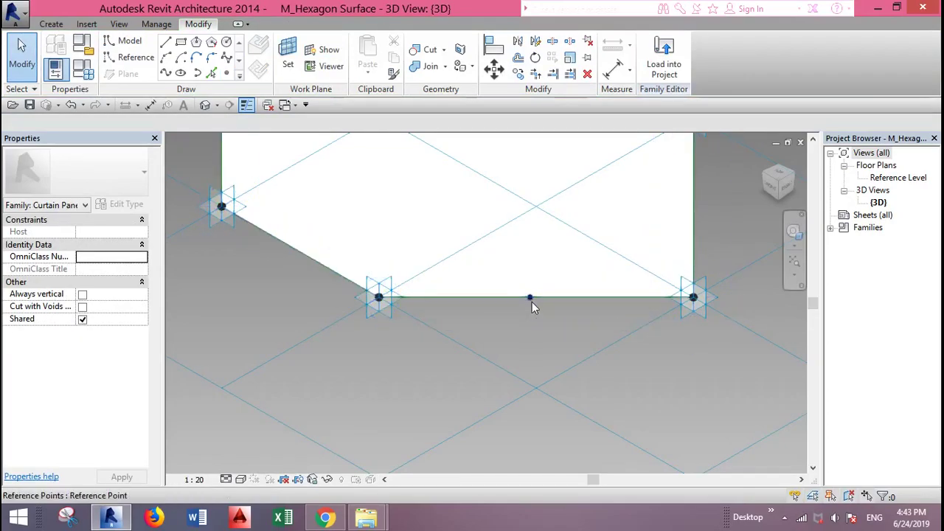
pyautogui.click(530, 298)
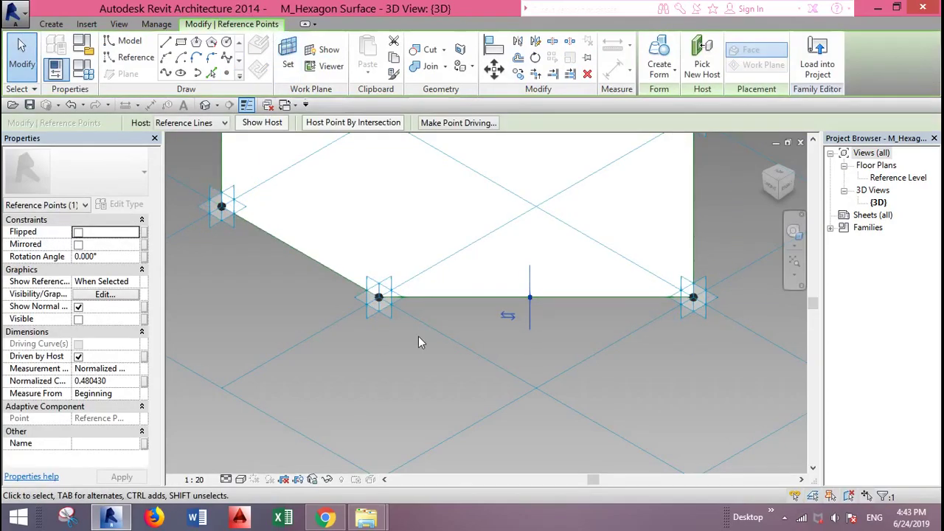
pyautogui.scroll(-5, 535, 291)
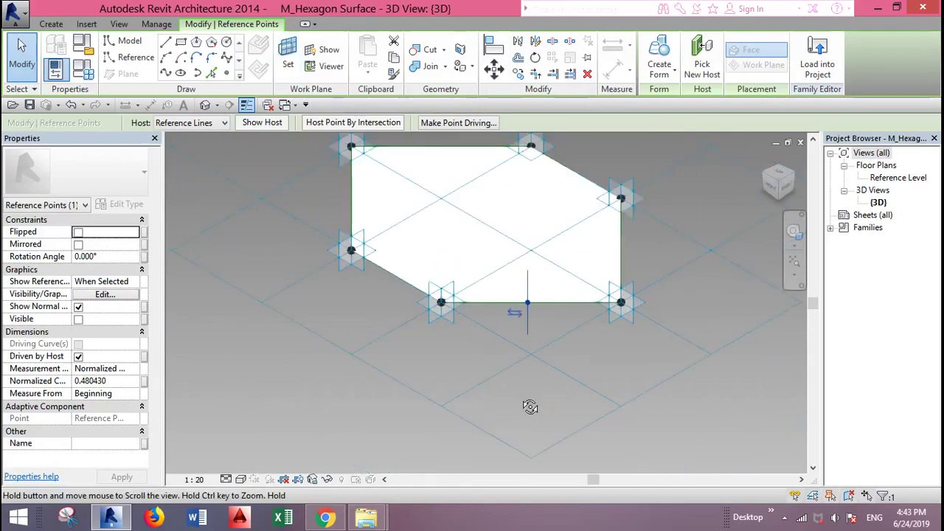
pyautogui.keyDown('shift'); pyautogui.moveTo(531, 403); pyautogui.dragTo(626, 388, button='middle'); pyautogui.keyUp('shift')
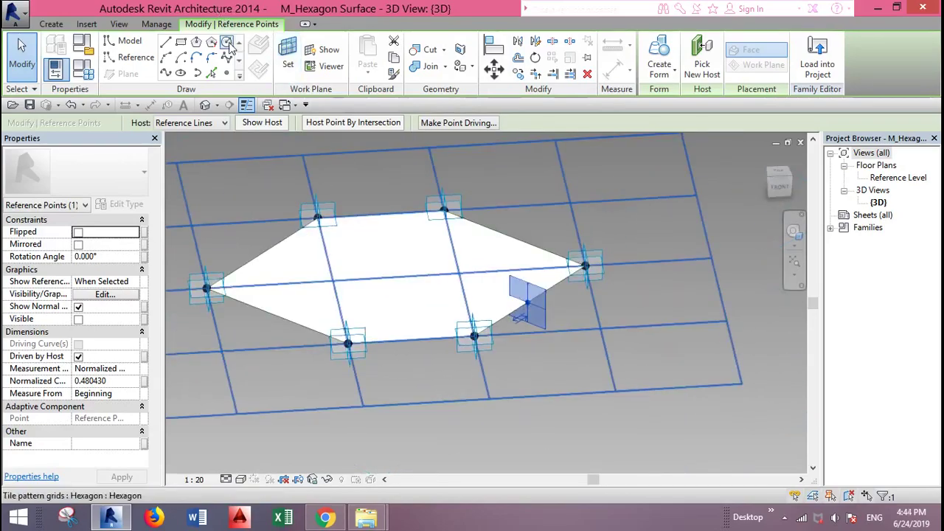
# Step: Draw a 100 × 100 square of model lines starting at the edge point
pyautogui.click(229, 45)
pyautogui.scroll(4, 512, 295)
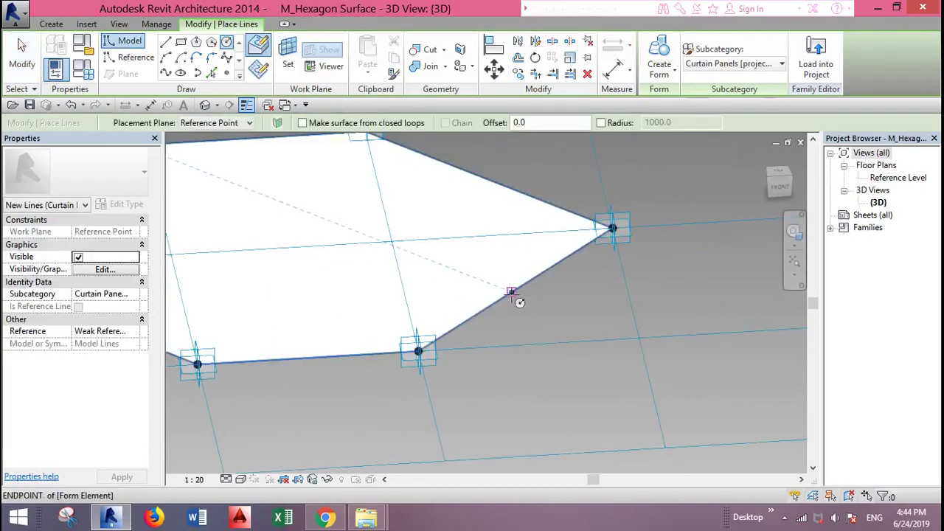
pyautogui.click(512, 292)
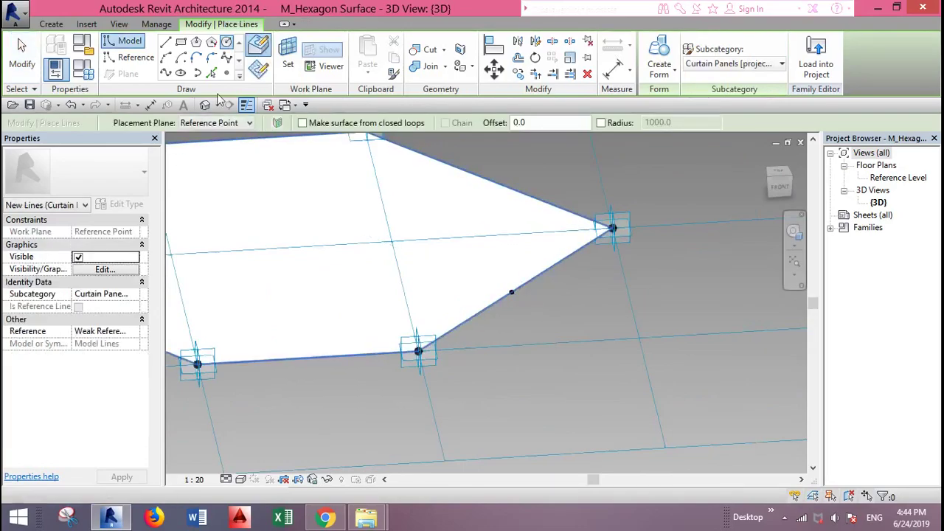
pyautogui.click(181, 42)
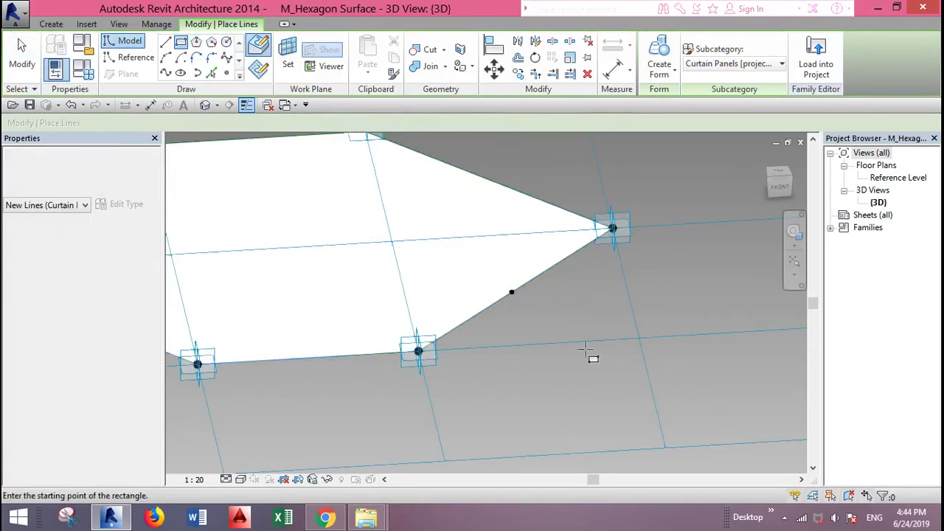
pyautogui.click(519, 292)
pyautogui.scroll(2, 524, 294)
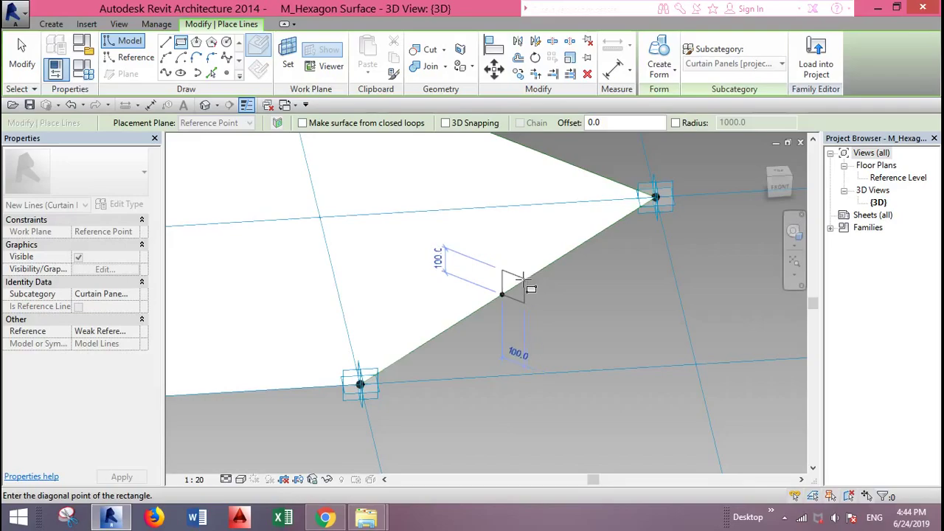
pyautogui.click(522, 280)
pyautogui.press('Escape')
pyautogui.press('Escape')
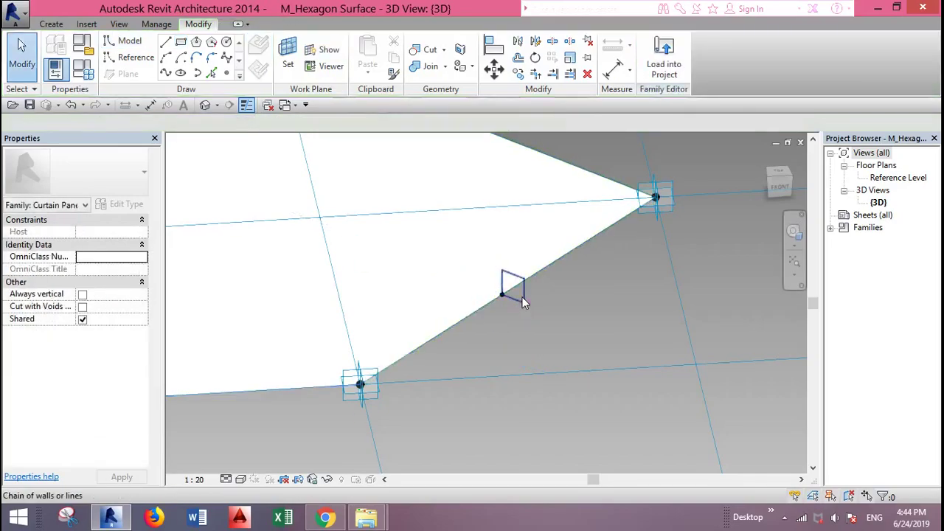
pyautogui.click(522, 301)
pyautogui.press('Escape')
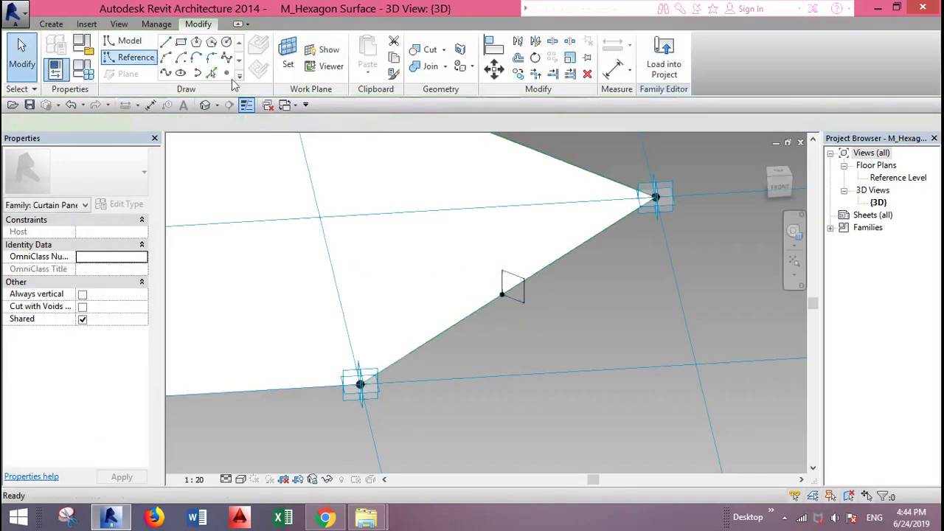
# Step: Draw two crossing reference lines between the square's opposite edge midpoints
pyautogui.click(165, 41)
pyautogui.scroll(3, 502, 284)
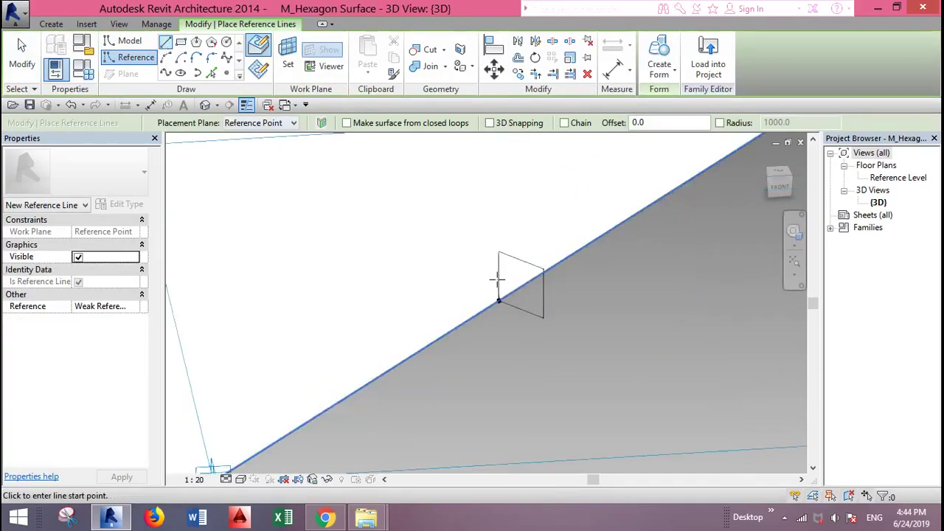
pyautogui.press('Escape')
pyautogui.press('Escape')
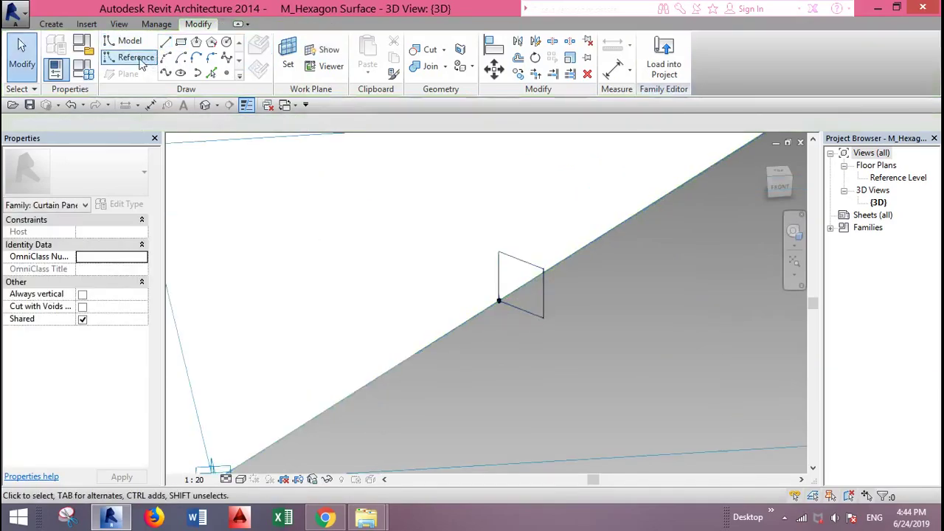
pyautogui.click(137, 58)
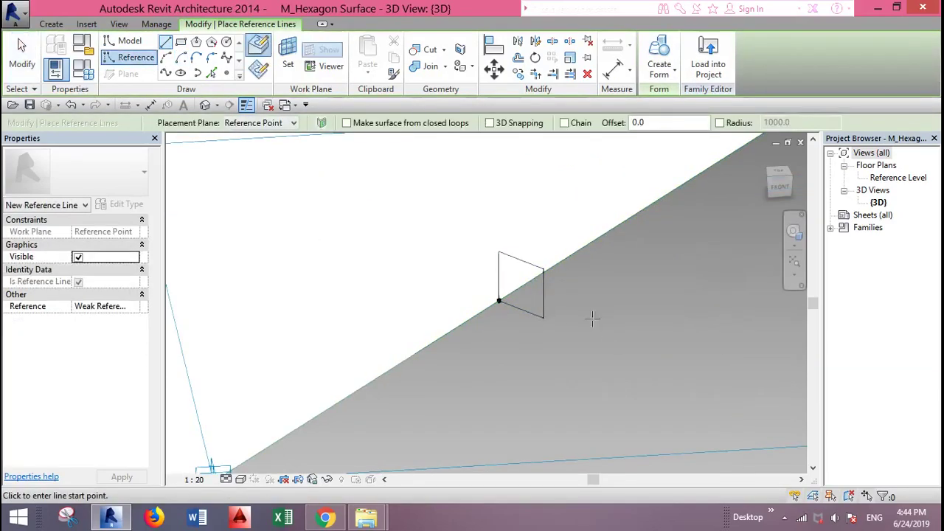
pyautogui.click(540, 295)
pyautogui.click(498, 277)
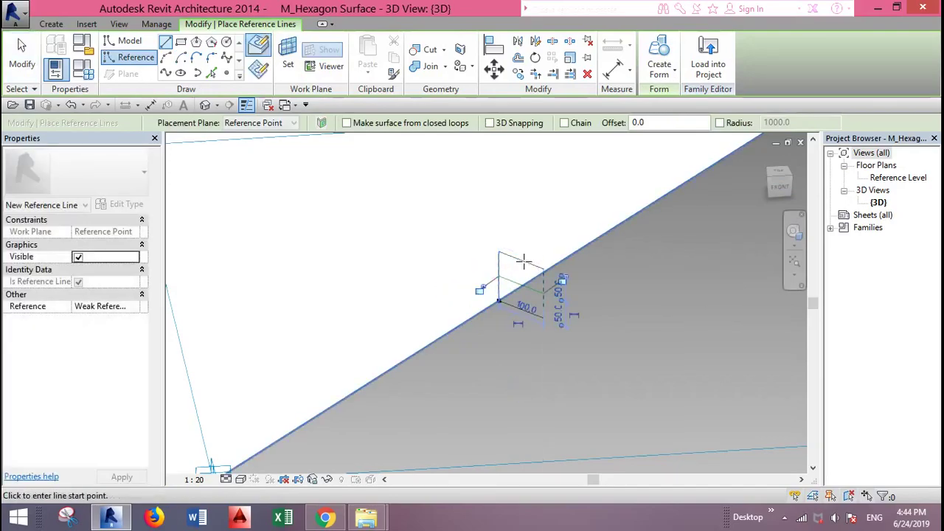
pyautogui.click(520, 311)
pyautogui.click(521, 261)
pyautogui.press('Escape')
pyautogui.press('Escape')
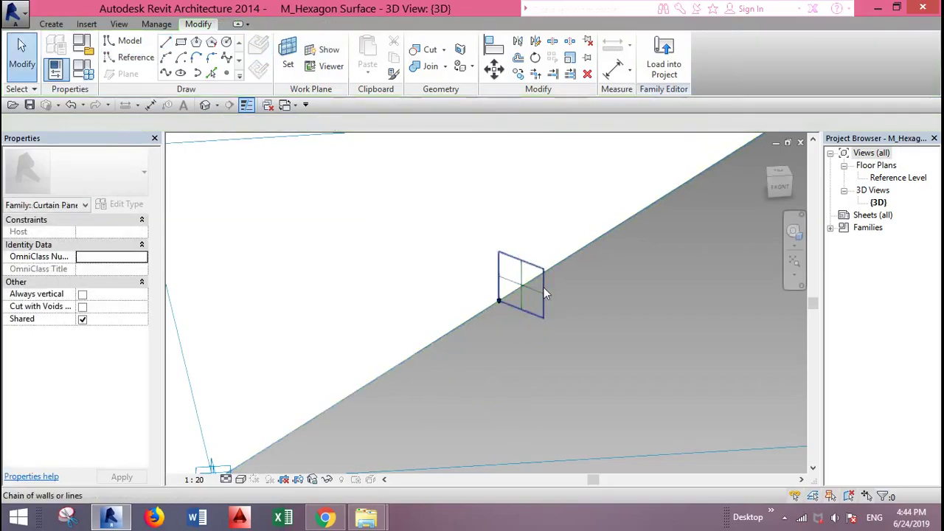
# Step: Move the square so it is centred on the hexagon's edge point
pyautogui.click(542, 291)
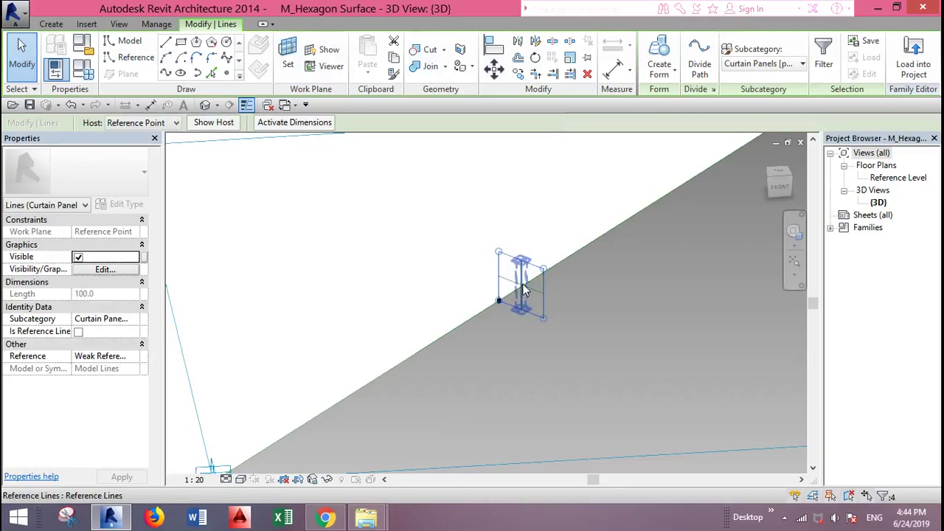
pyautogui.click(494, 69)
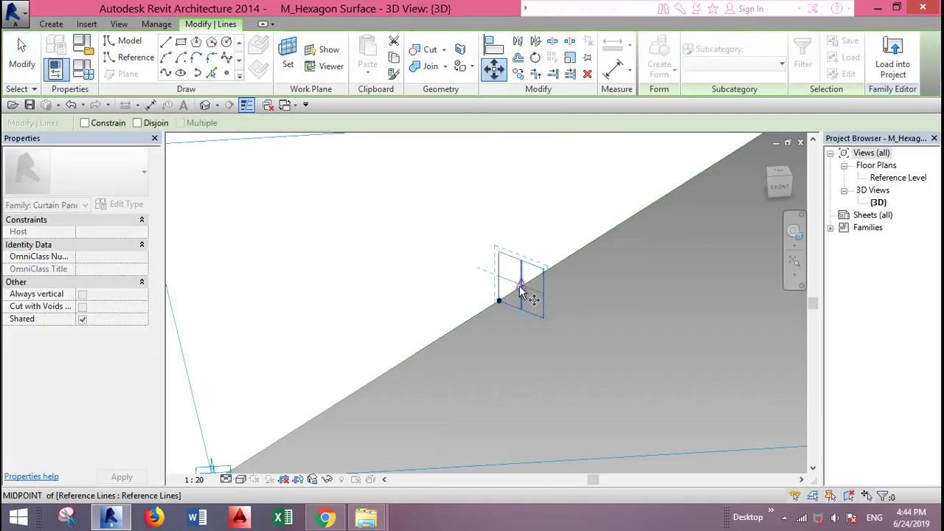
pyautogui.click(499, 302)
pyautogui.press('Escape')
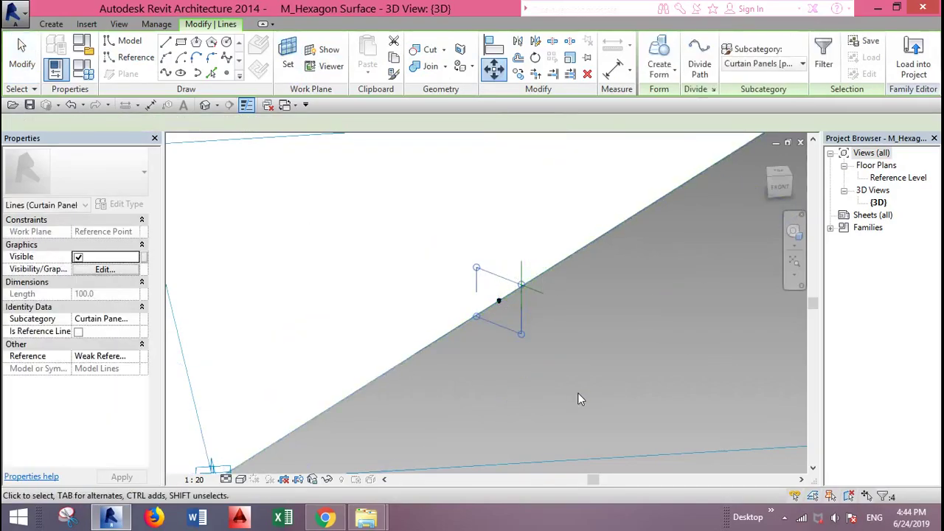
pyautogui.scroll(5, 540, 327)
pyautogui.press('Escape')
pyautogui.scroll(-5, 541, 329)
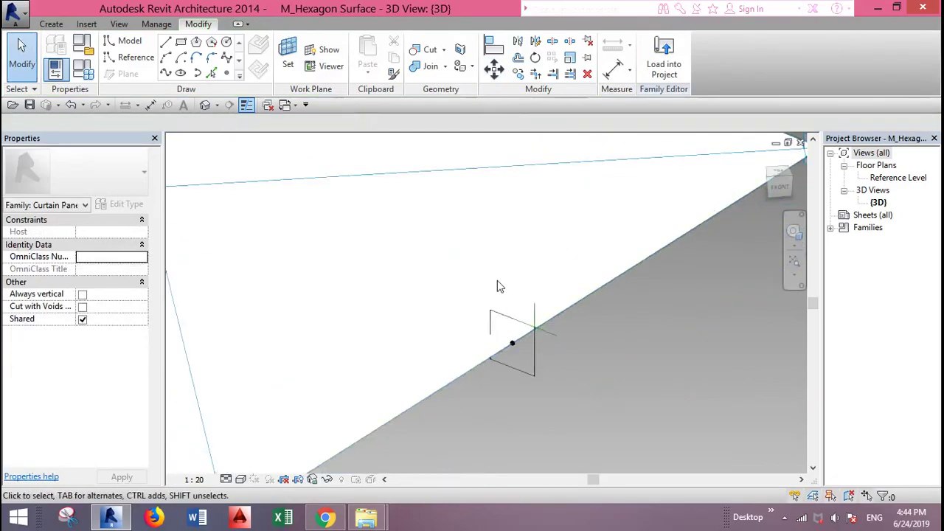
# Step: Select the square's line chain and pre-pick the hexagon outline chain with Tab
pyautogui.moveTo(596, 367); pyautogui.dragTo(513, 343)
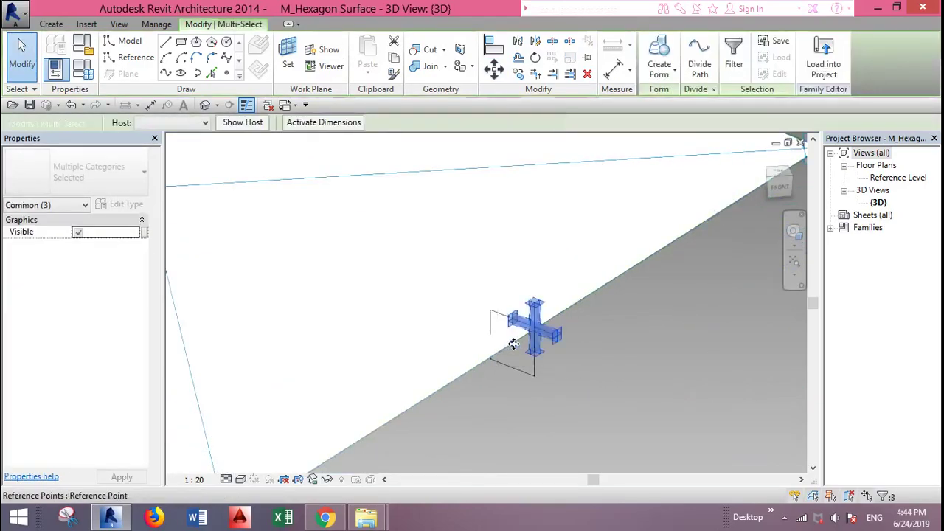
pyautogui.keyDown('shift'); pyautogui.click(513, 344); pyautogui.keyUp('shift')
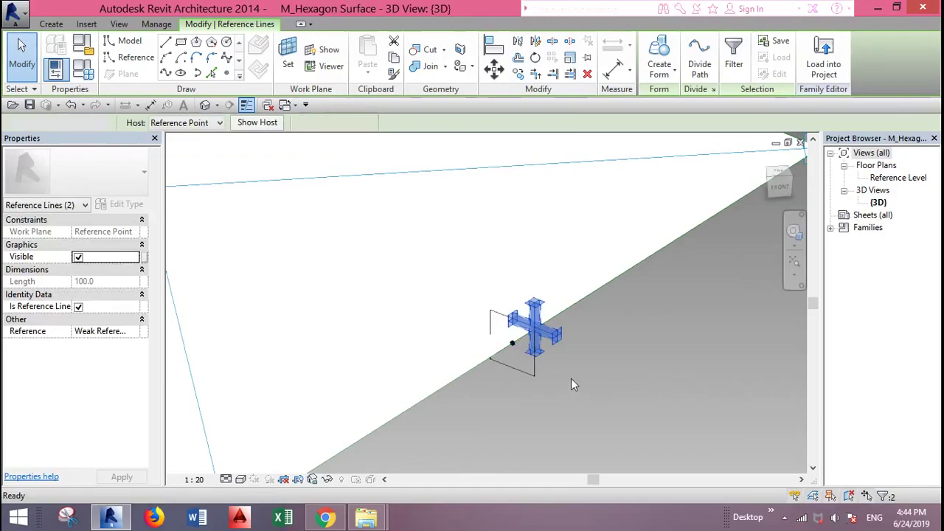
pyautogui.press('Escape')
pyautogui.press('Tab')
pyautogui.click(535, 357)
pyautogui.scroll(4, 536, 350)
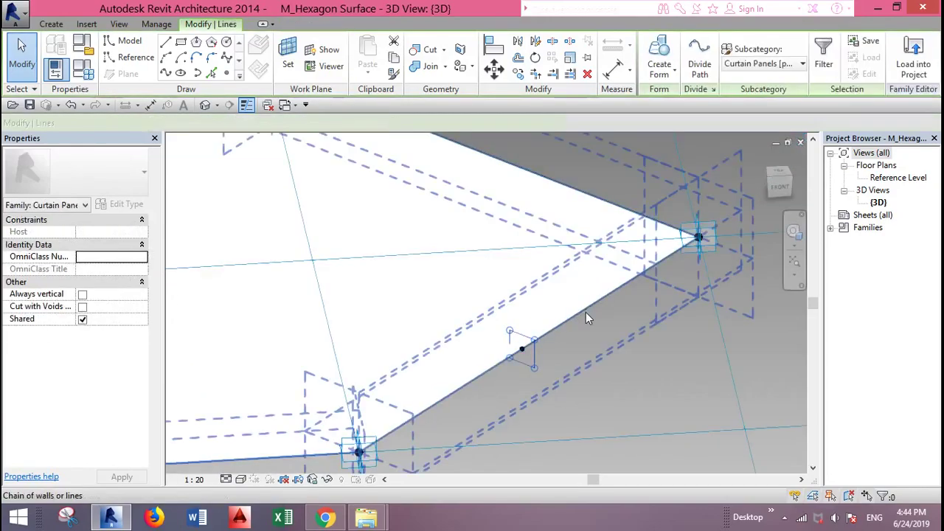
pyautogui.scroll(-4, 586, 312)
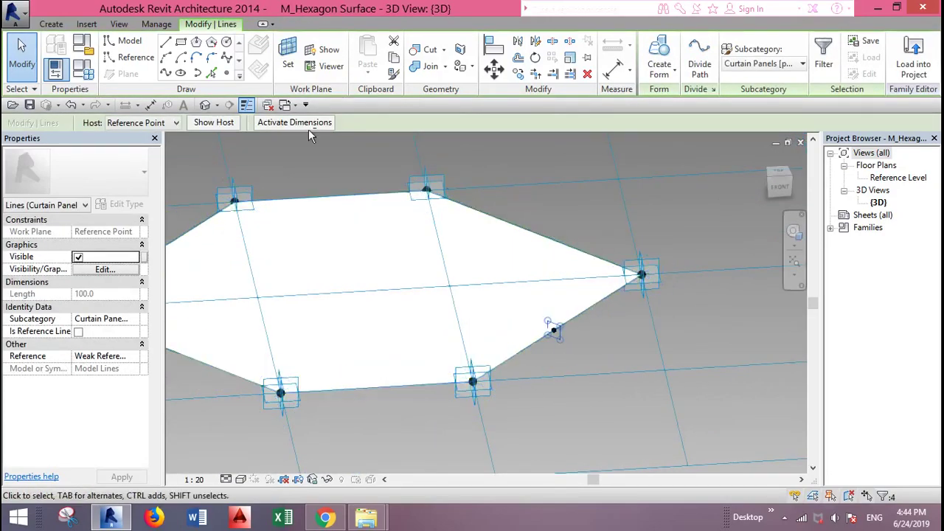
pyautogui.press('Tab')
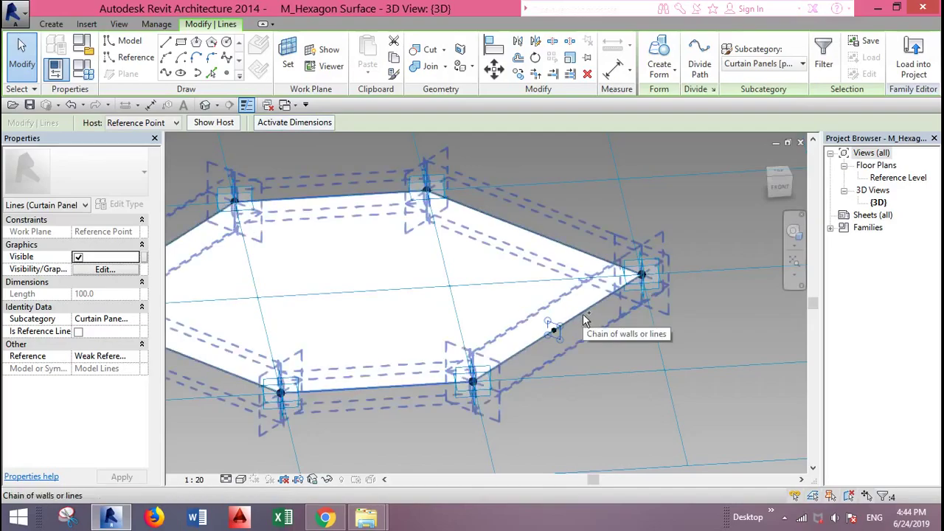
# Step: Sweep the square profile along the hexagon outline into a solid frame and select the form
pyautogui.click(583, 315)
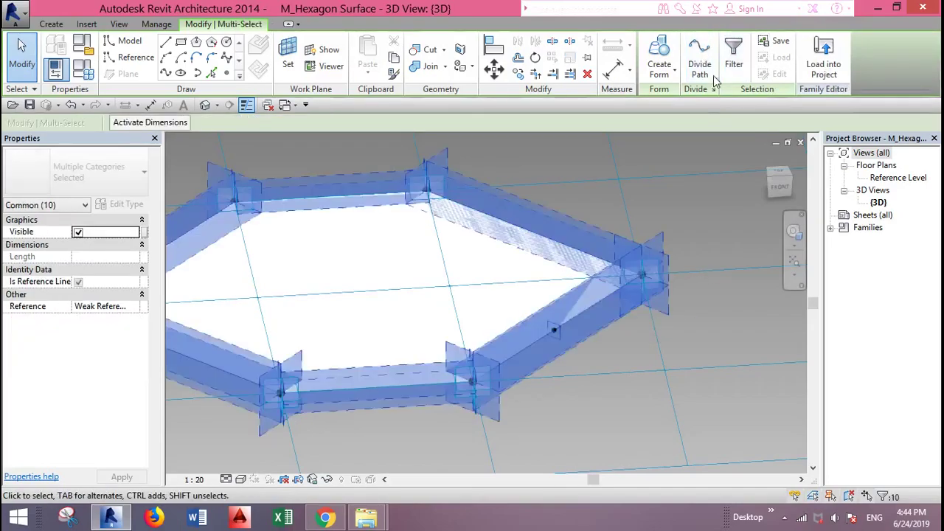
pyautogui.click(660, 54)
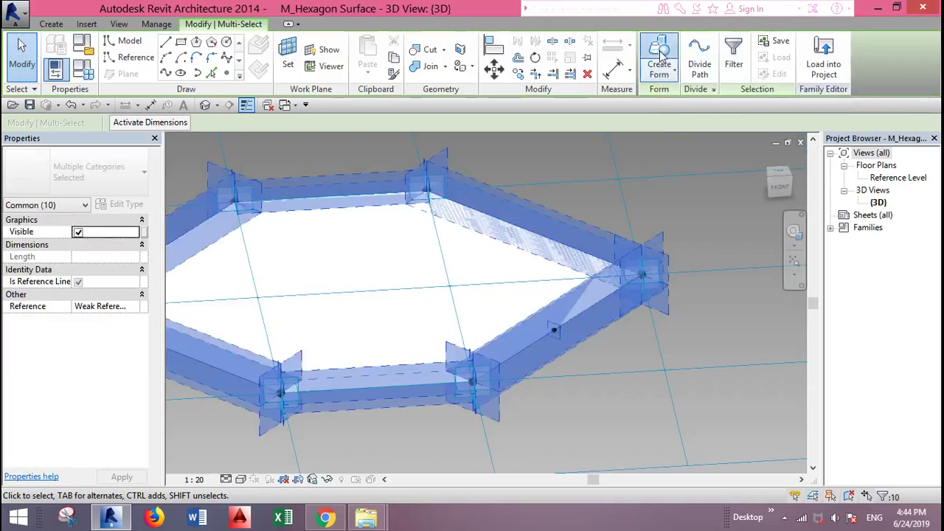
pyautogui.scroll(-3, 580, 317)
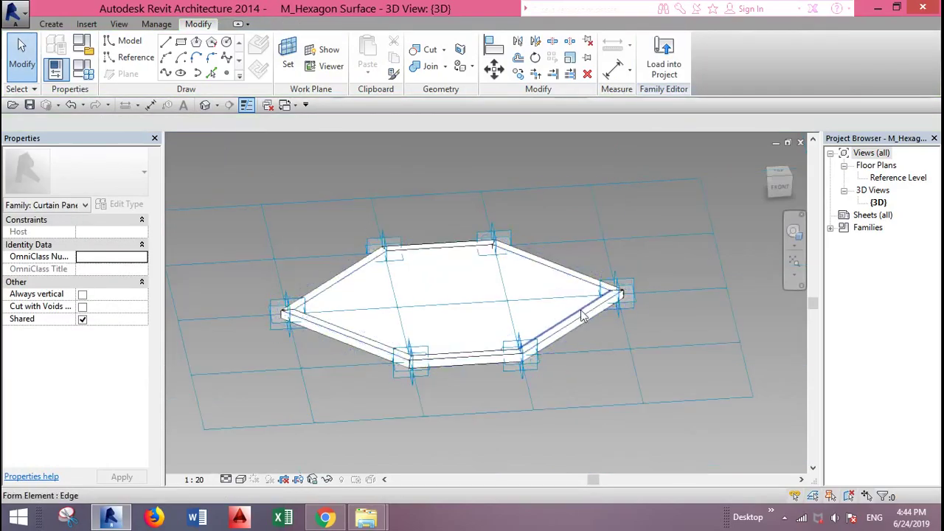
pyautogui.press('Tab')
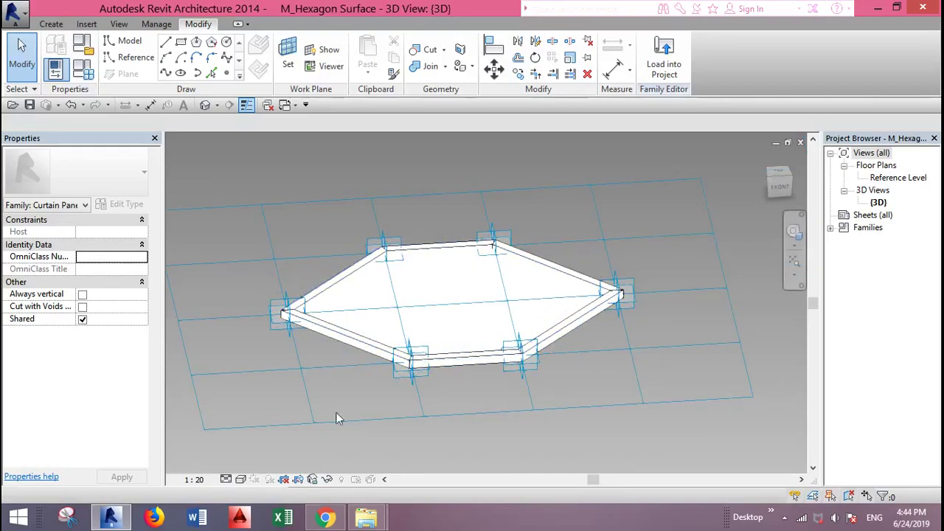
pyautogui.press('Tab')
pyautogui.click(570, 270)
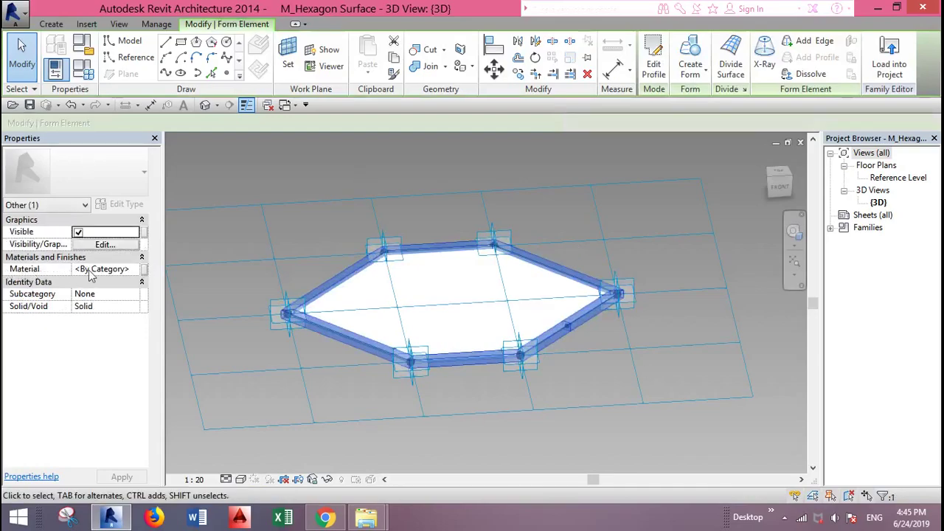
# Step: Link the hexagon frame's material to the family's existing Material parameter, shown as Default
pyautogui.click(144, 270)
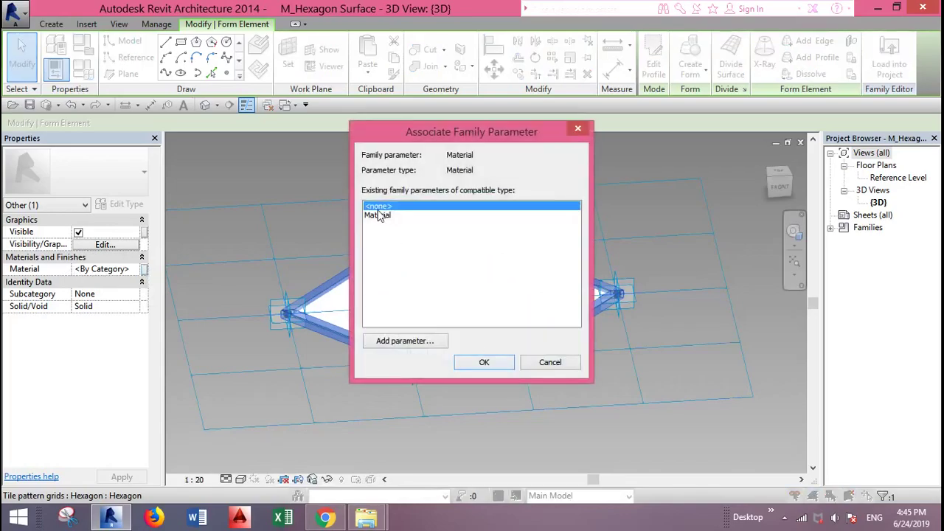
pyautogui.click(382, 216)
pyautogui.click(404, 343)
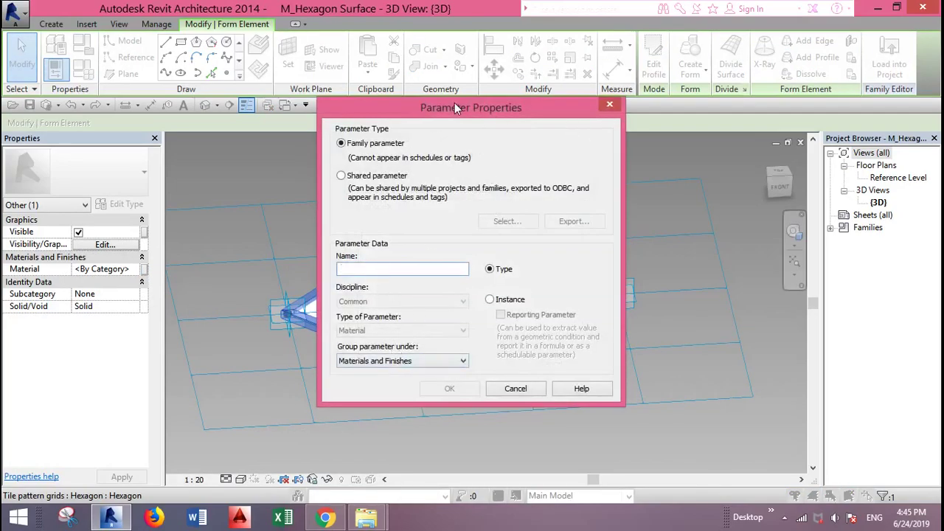
pyautogui.moveTo(455, 108); pyautogui.dragTo(740, 133)
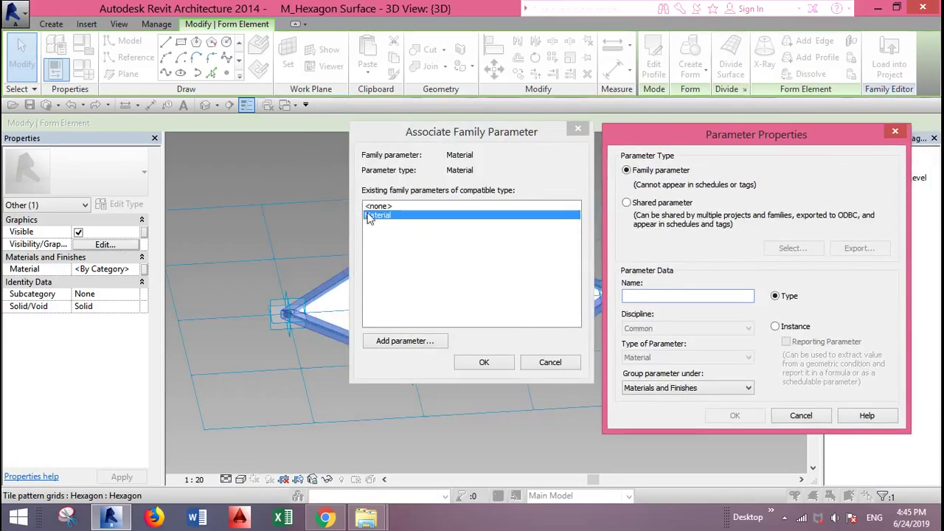
pyautogui.click(814, 418)
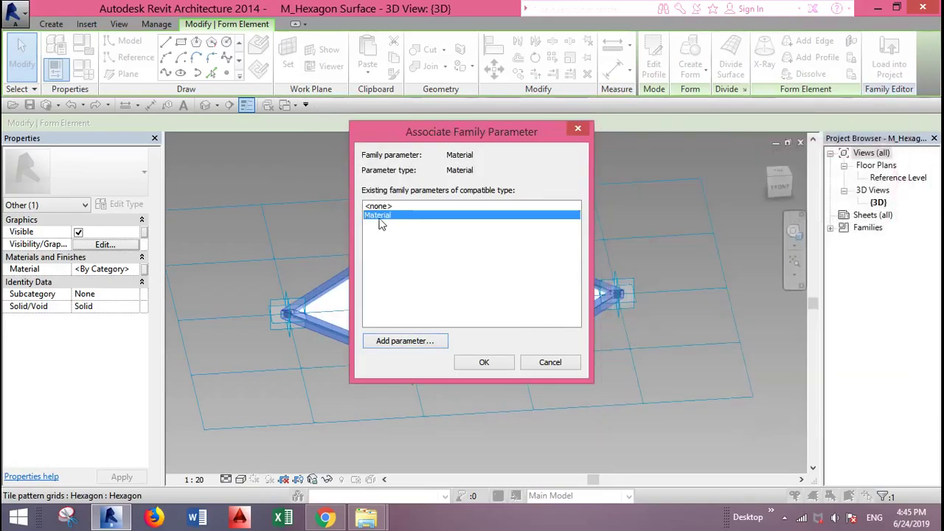
pyautogui.click(486, 362)
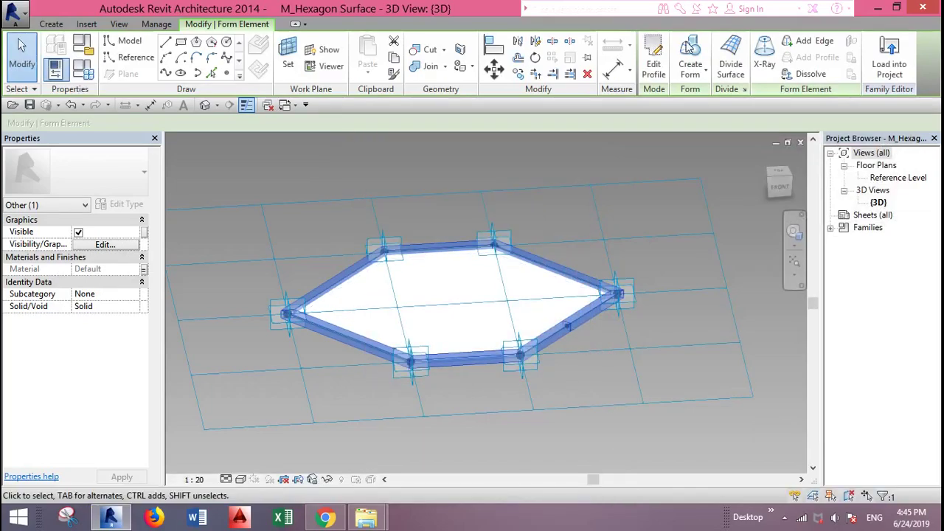
# Step: Load the edited hexagon family into Project2 only, not Project1
pyautogui.click(895, 74)
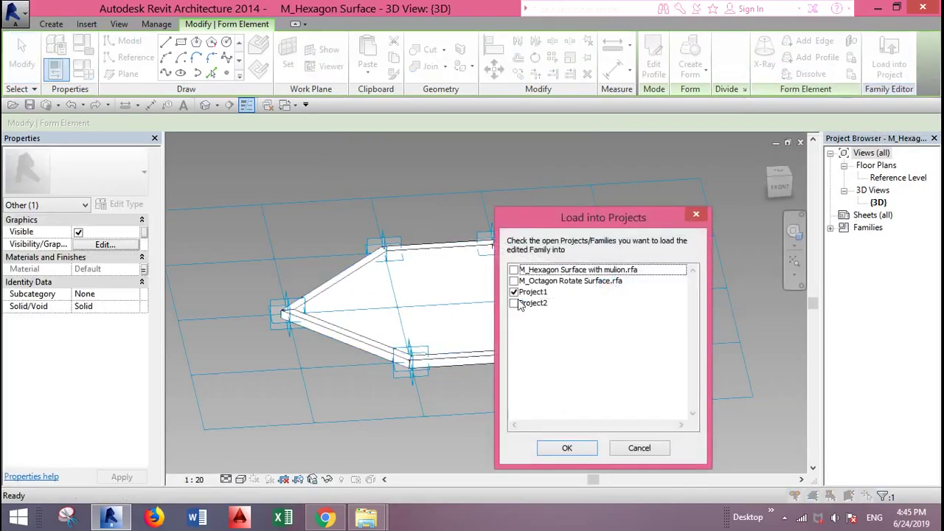
pyautogui.click(514, 293)
pyautogui.click(514, 303)
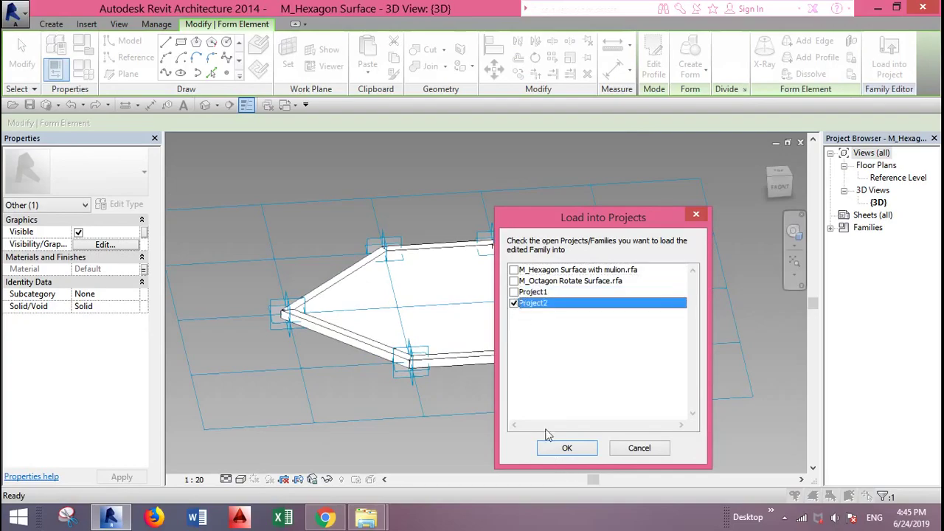
pyautogui.click(562, 449)
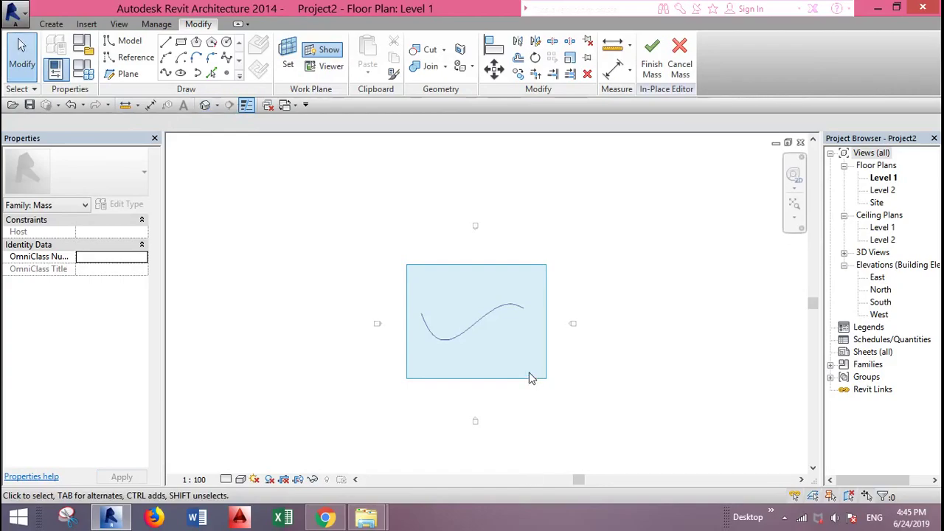
# Step: In Default 3D View, set the divided surface to M_Hexagon Surface (Glazed) panels
pyautogui.click(205, 106)
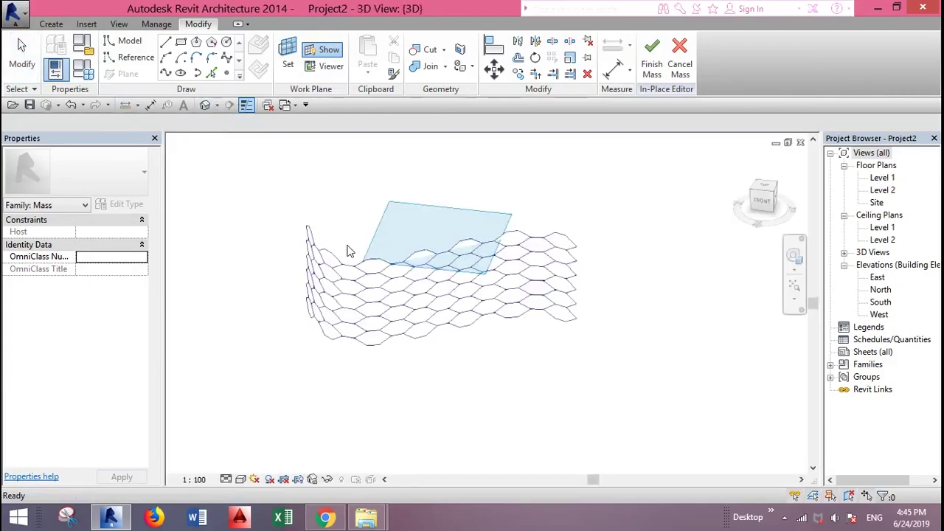
pyautogui.click(397, 334)
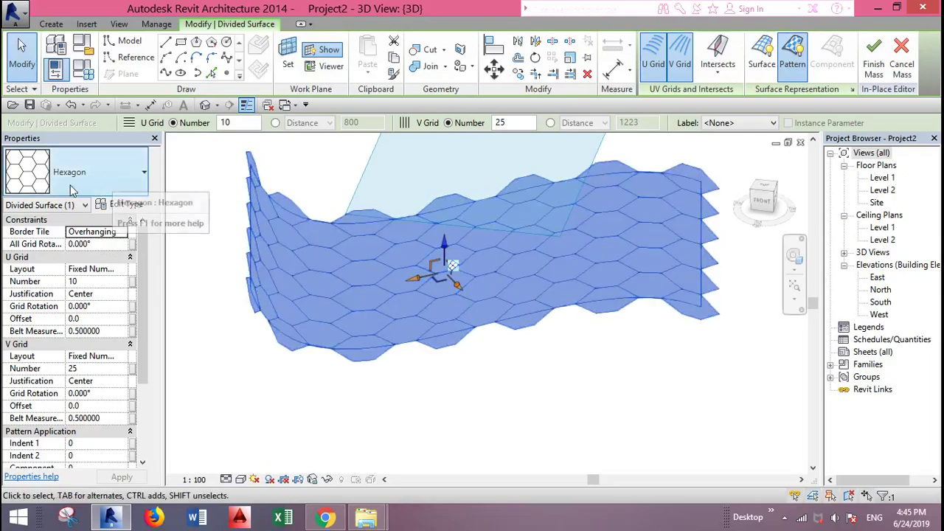
pyautogui.click(135, 188)
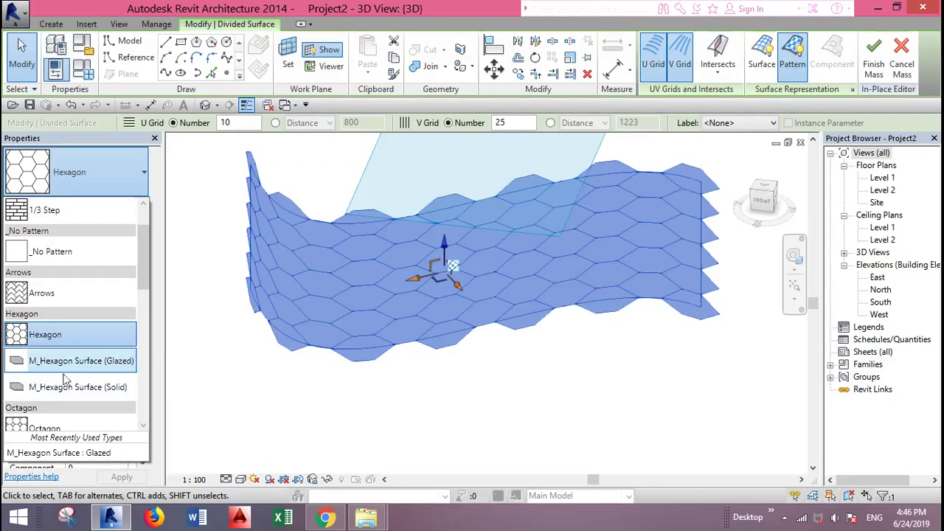
pyautogui.click(494, 428)
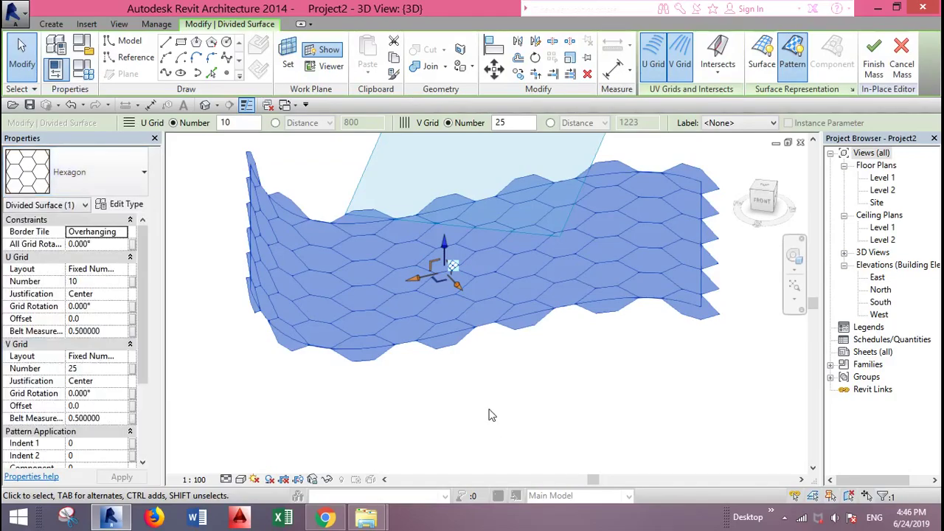
# Step: Switch Project2's 3D view to the Shaded visual style to show the glazed panels
pyautogui.click(488, 407)
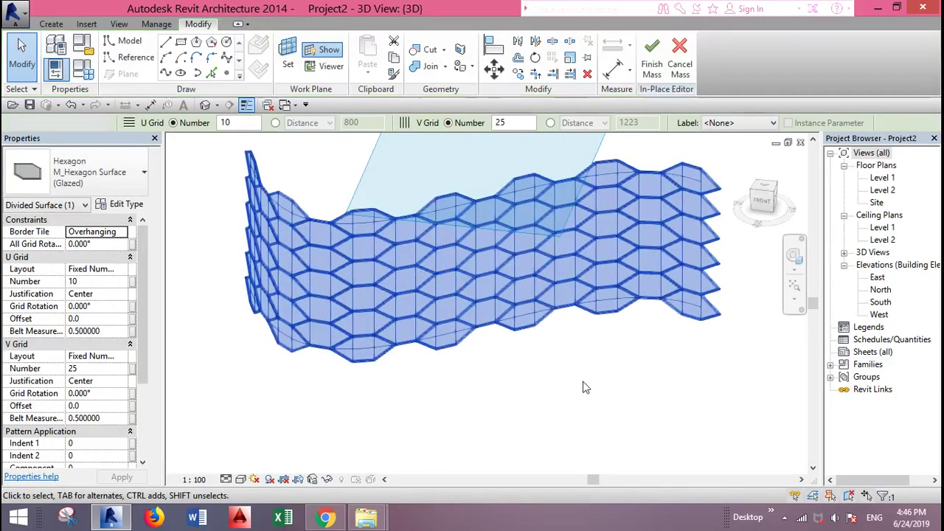
pyautogui.scroll(4, 582, 201)
pyautogui.click(582, 201)
pyautogui.scroll(8, 452, 303)
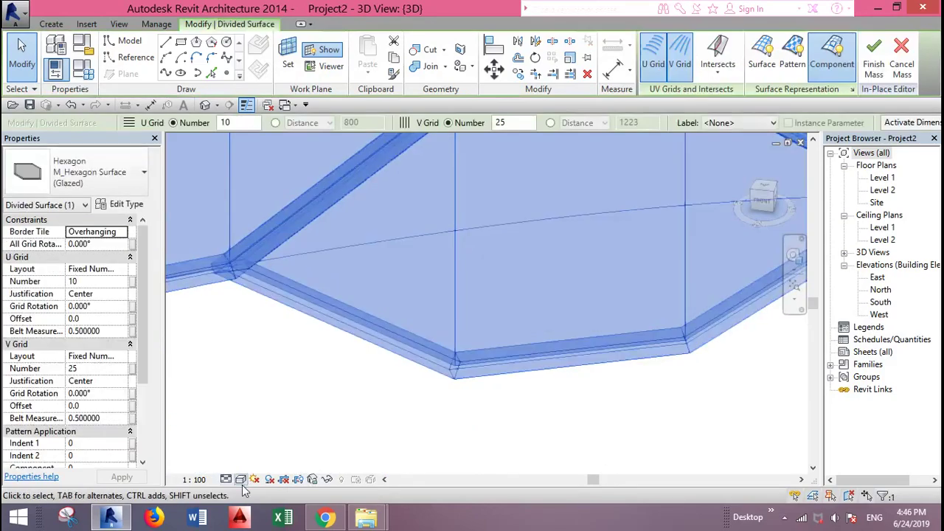
pyautogui.click(241, 479)
pyautogui.click(325, 449)
pyautogui.click(398, 419)
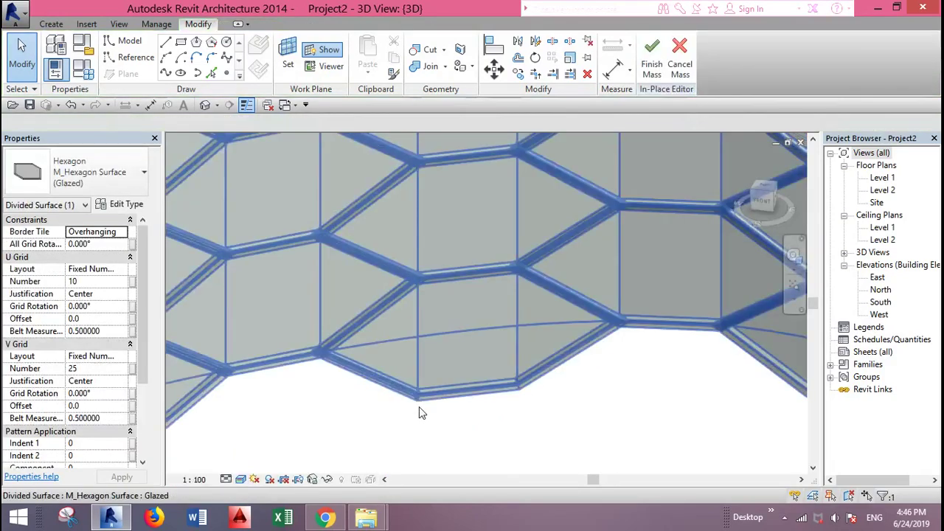
# Step: Orbit the curved hexagon wall to inspect it from the front
pyautogui.scroll(-6, 587, 438)
pyautogui.scroll(4, 562, 296)
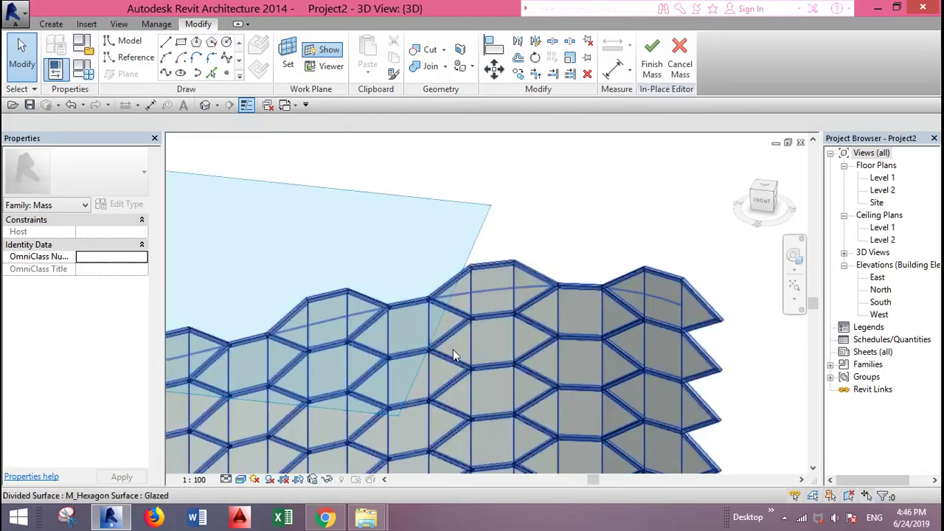
pyautogui.scroll(-5, 550, 308)
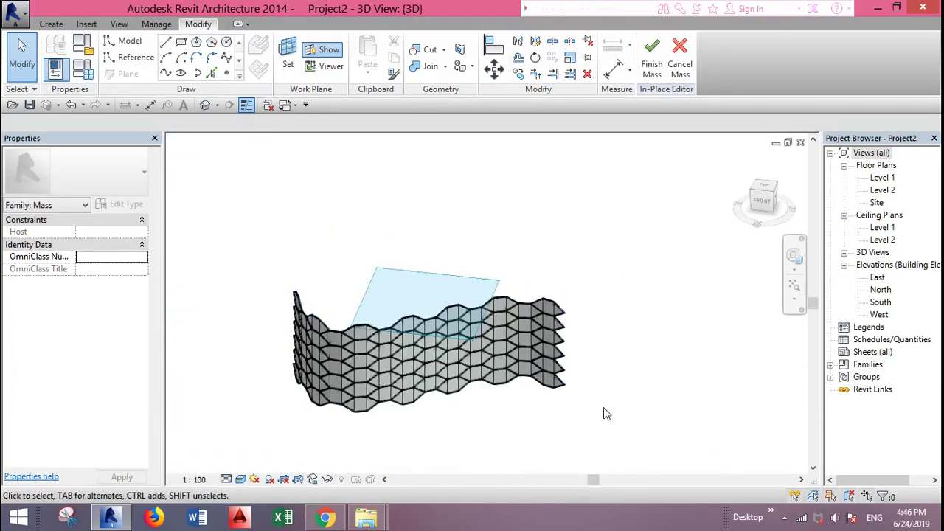
pyautogui.keyDown('shift'); pyautogui.moveTo(608, 391); pyautogui.dragTo(541, 421, button='middle'); pyautogui.keyUp('shift')
pyautogui.scroll(4, 364, 428)
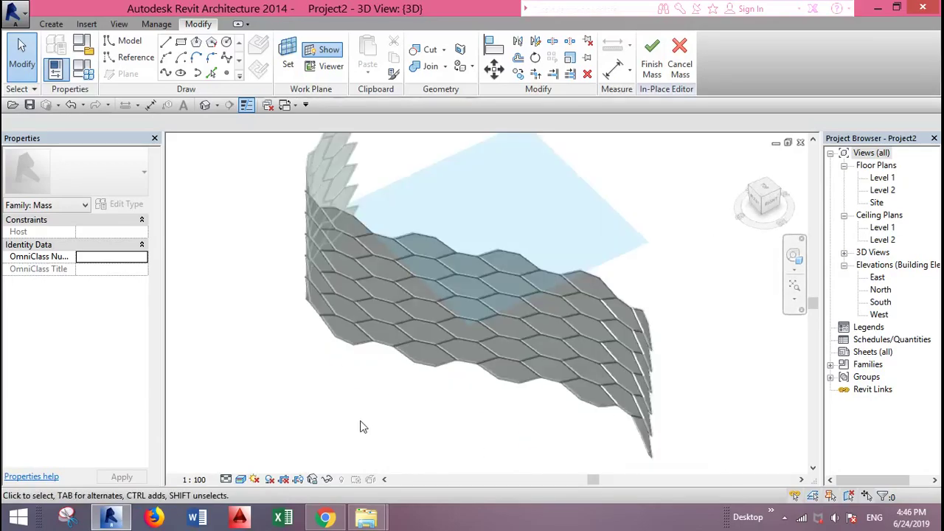
pyautogui.keyDown('shift'); pyautogui.moveTo(408, 436); pyautogui.dragTo(476, 365, button='middle'); pyautogui.keyUp('shift')
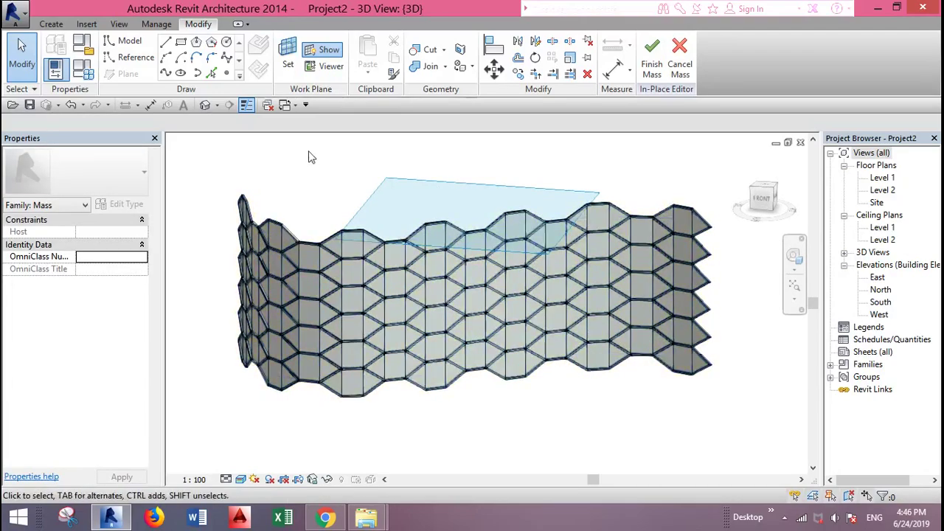
# Step: Restore the view windows and maximize the M_Hexagon Surface family view
pyautogui.click(14, 12)
pyautogui.click(282, 6)
pyautogui.click(788, 143)
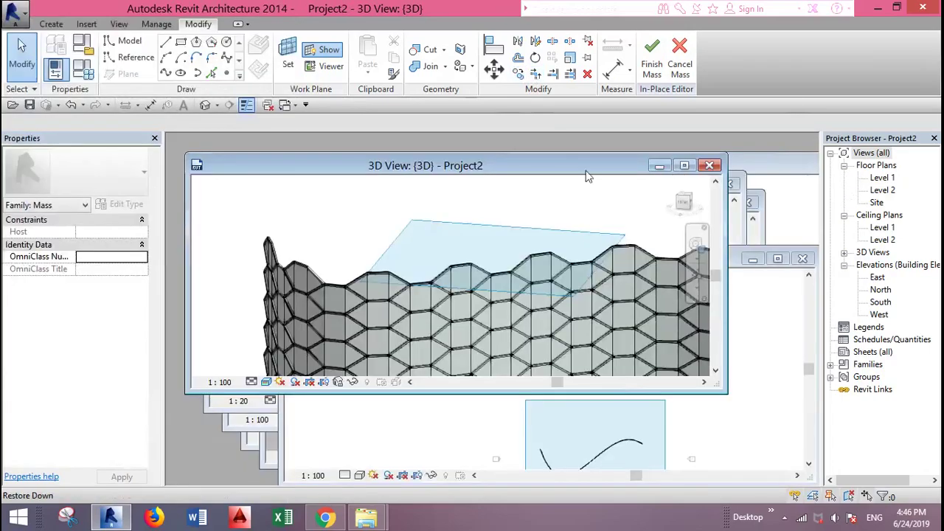
pyautogui.moveTo(590, 169); pyautogui.dragTo(590, 391)
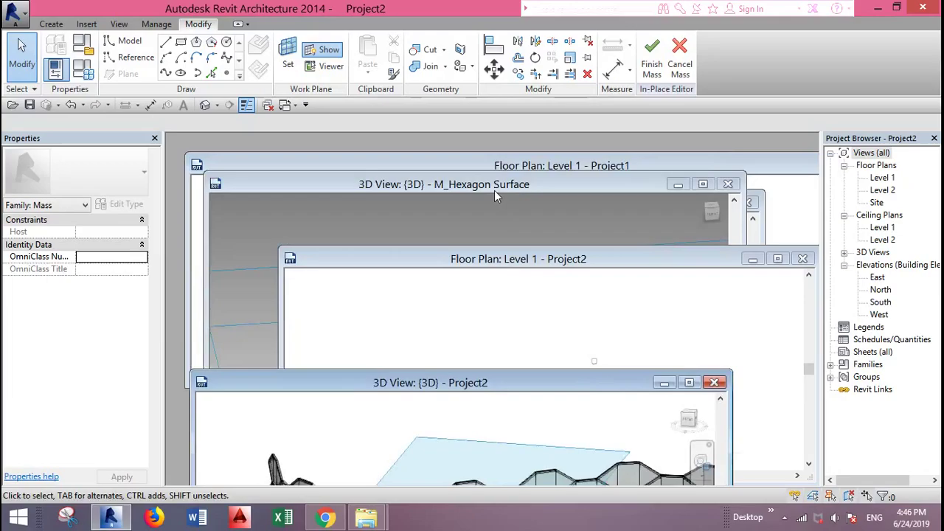
pyautogui.click(606, 194)
pyautogui.doubleClick(590, 185)
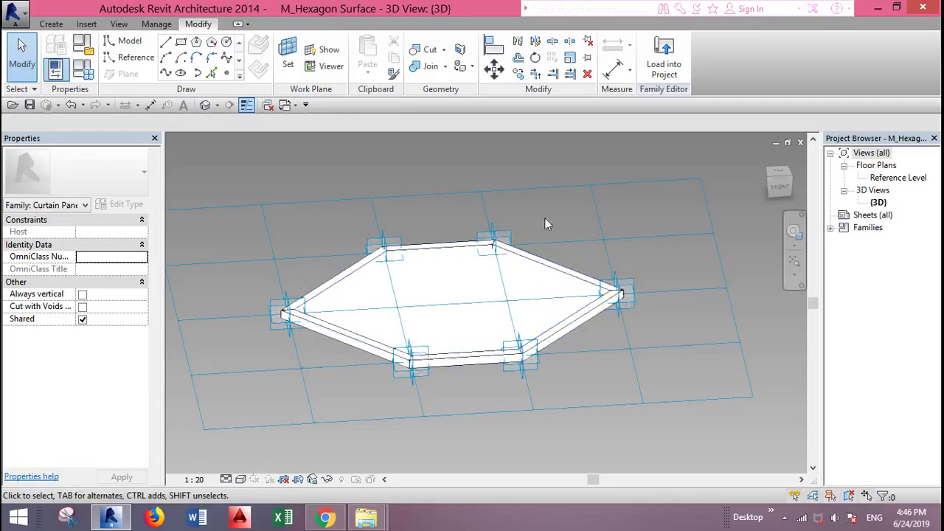
# Step: Save the family as 'M_Hexagon Surface with a mullion'
pyautogui.click(15, 11)
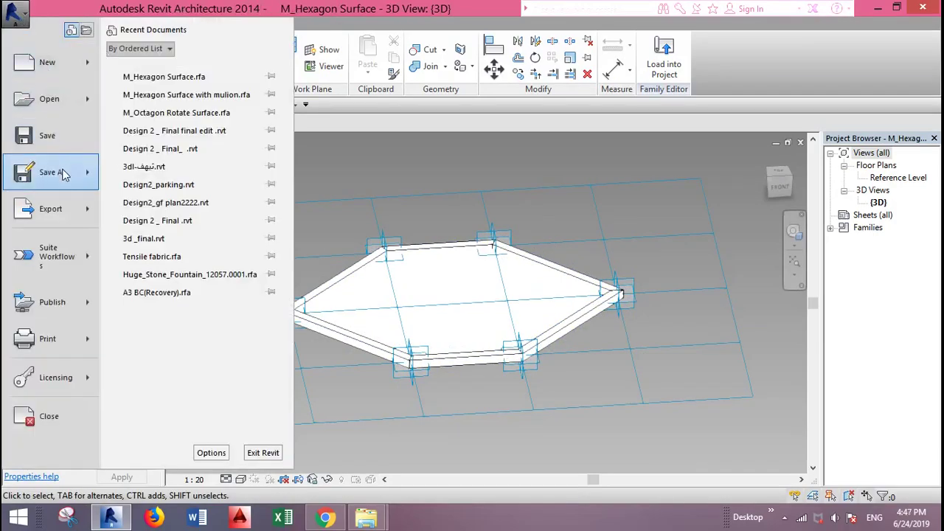
pyautogui.moveTo(64, 173)
pyautogui.click(155, 127)
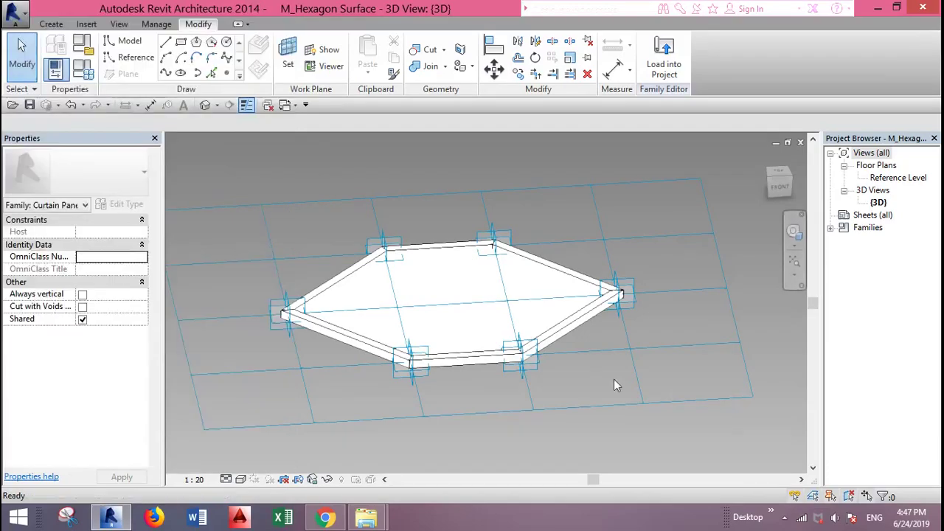
pyautogui.click(551, 367)
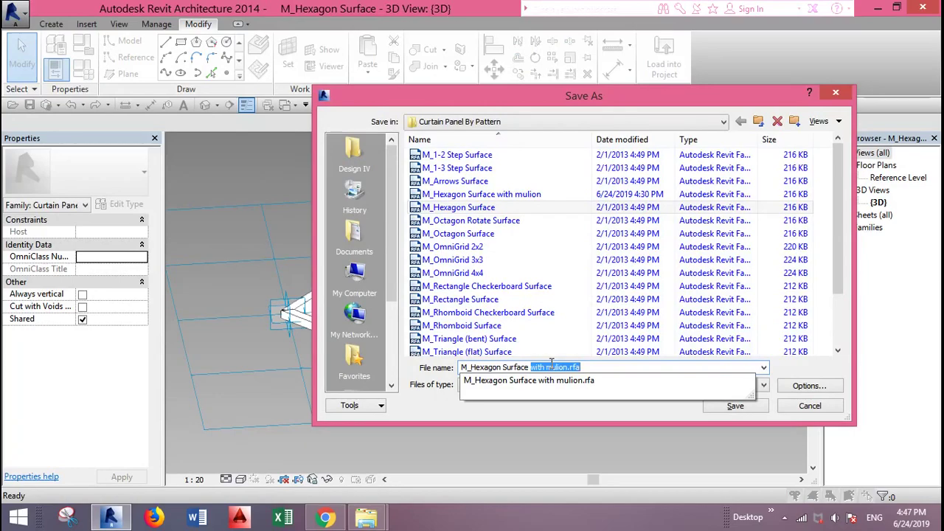
pyautogui.write('with a mullion')
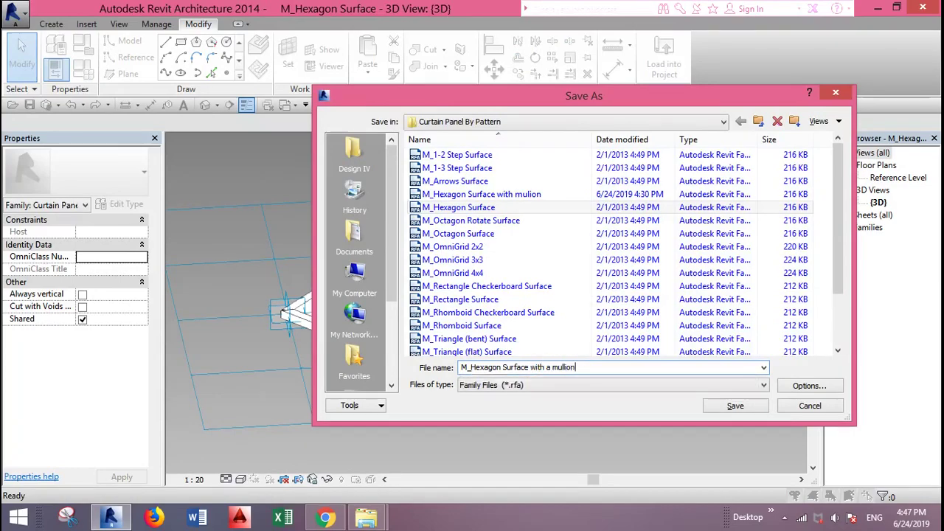
pyautogui.click(730, 409)
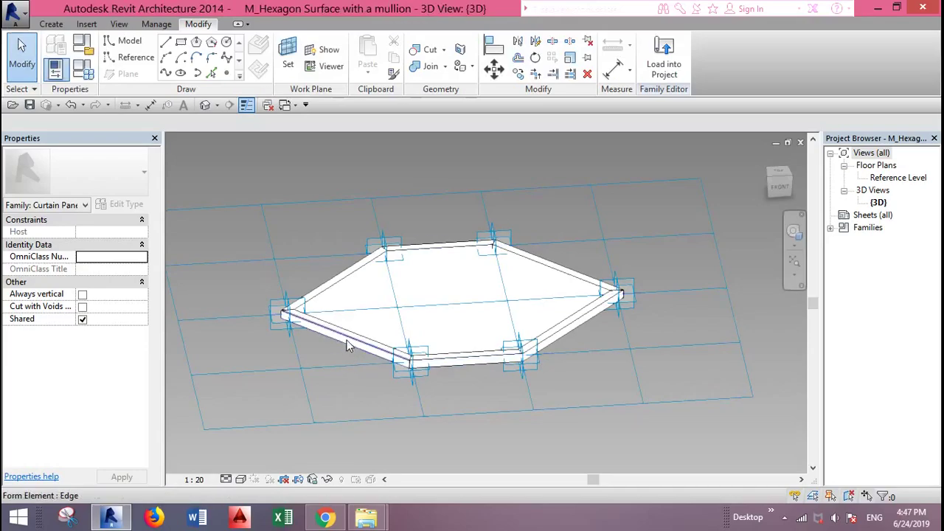
# Step: Reload the renamed family into Project2 and orbit the panelled wall in Default 3D View
pyautogui.press('Tab')
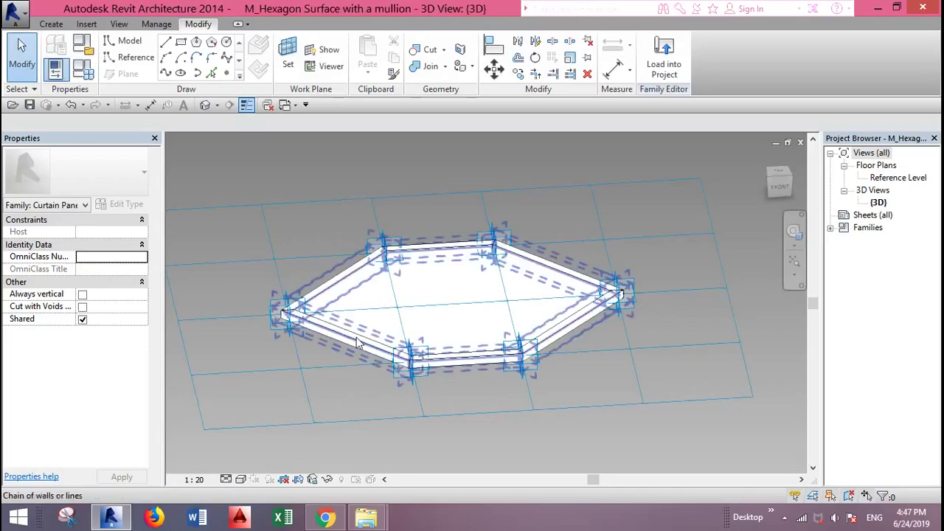
pyautogui.click(664, 66)
pyautogui.click(567, 450)
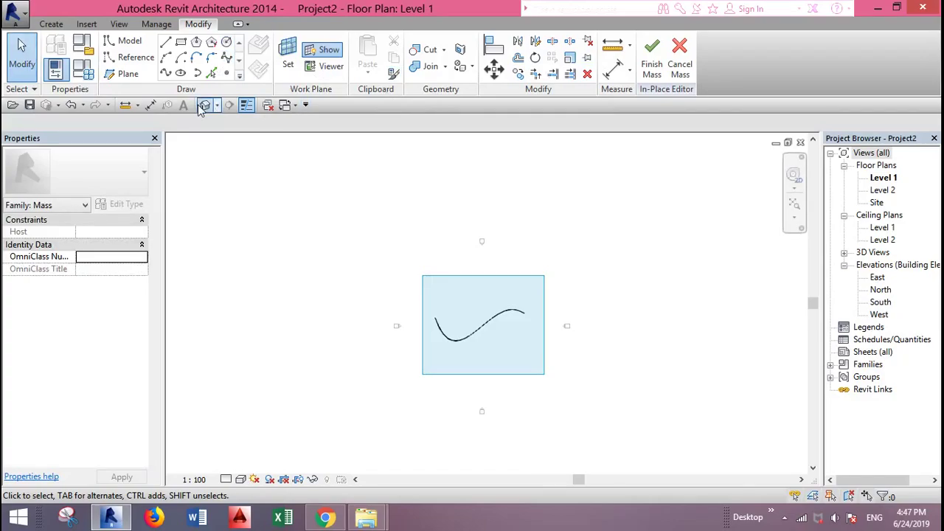
pyautogui.click(204, 106)
pyautogui.keyDown('shift'); pyautogui.moveTo(485, 418); pyautogui.dragTo(389, 461, button='middle'); pyautogui.keyUp('shift')
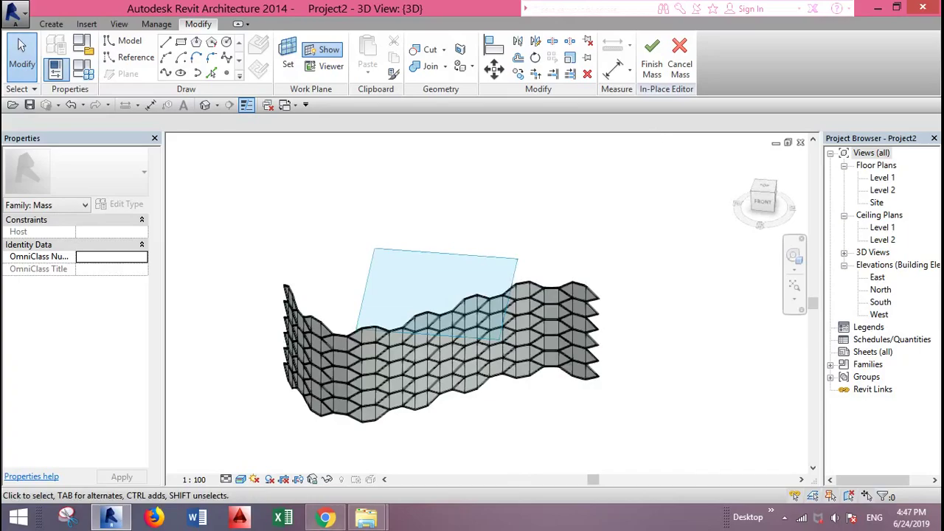